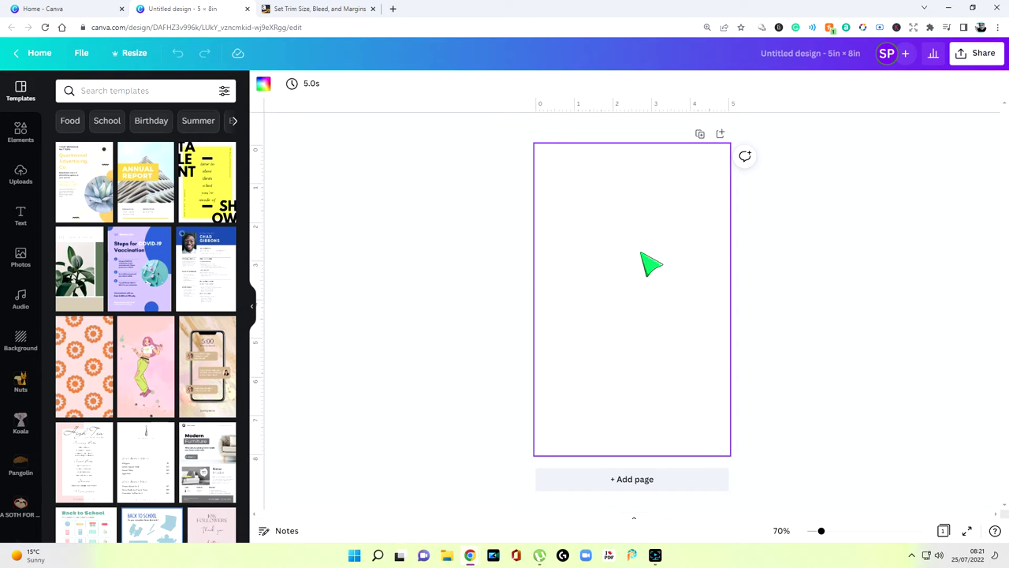
Add a grey square at the page's top-left and make it a full-height bar 0.5 in wide.
left_click(30, 141)
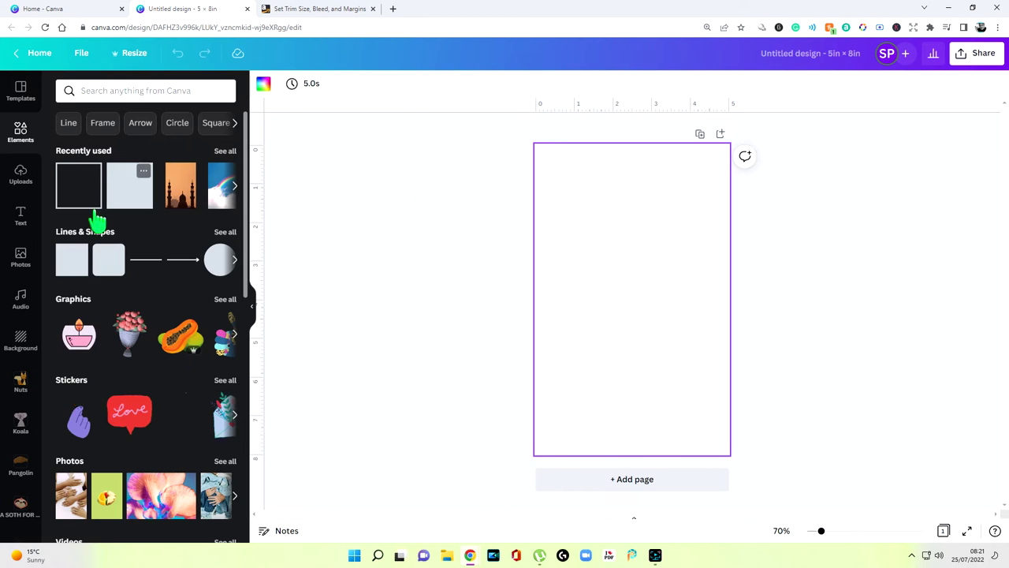
left_click_drag(79, 264, 564, 135)
left_click_drag(566, 333, 564, 454)
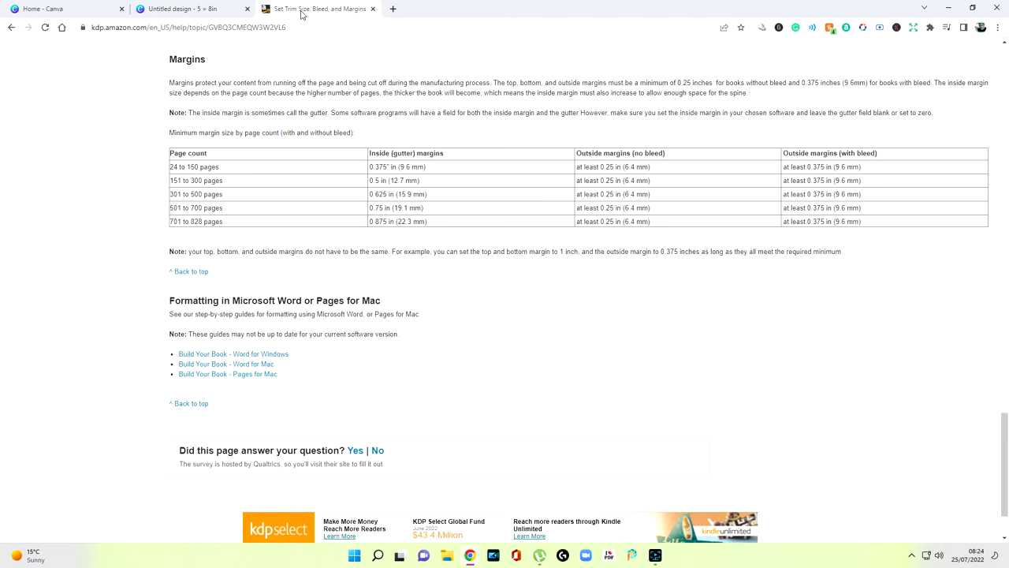
left_click(213, 12)
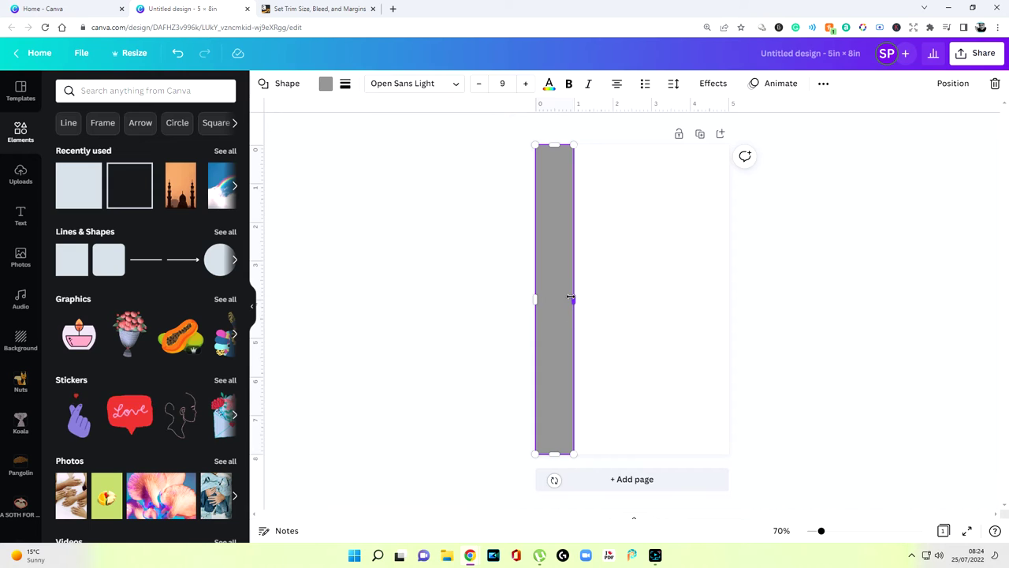
left_click_drag(571, 298, 556, 295)
Paste a copy of the grey bar, move it to the right edge and narrow it to 0.4 in.
left_click(622, 278)
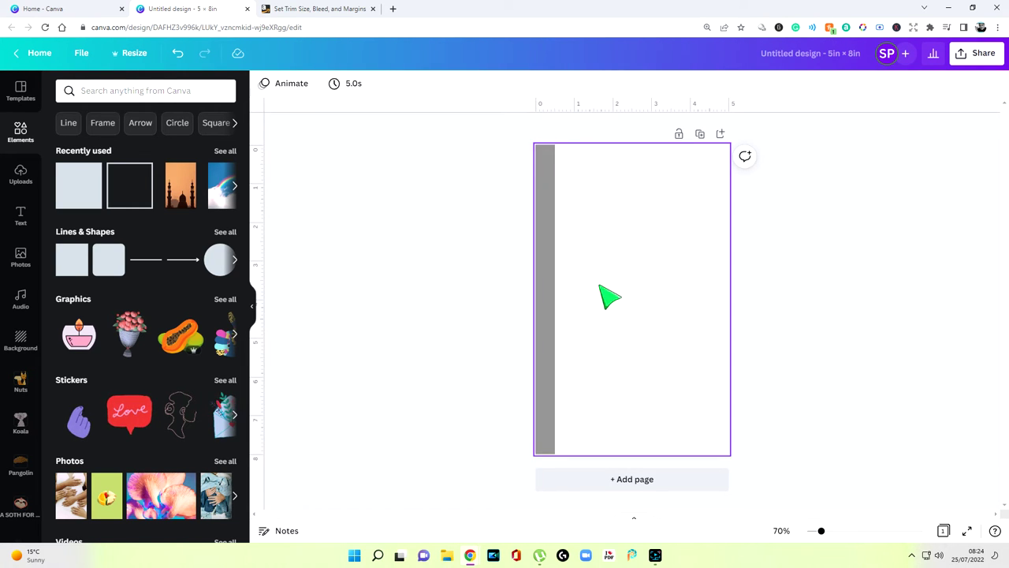
key("ctrl+v")
right_click(673, 297)
left_click(719, 327)
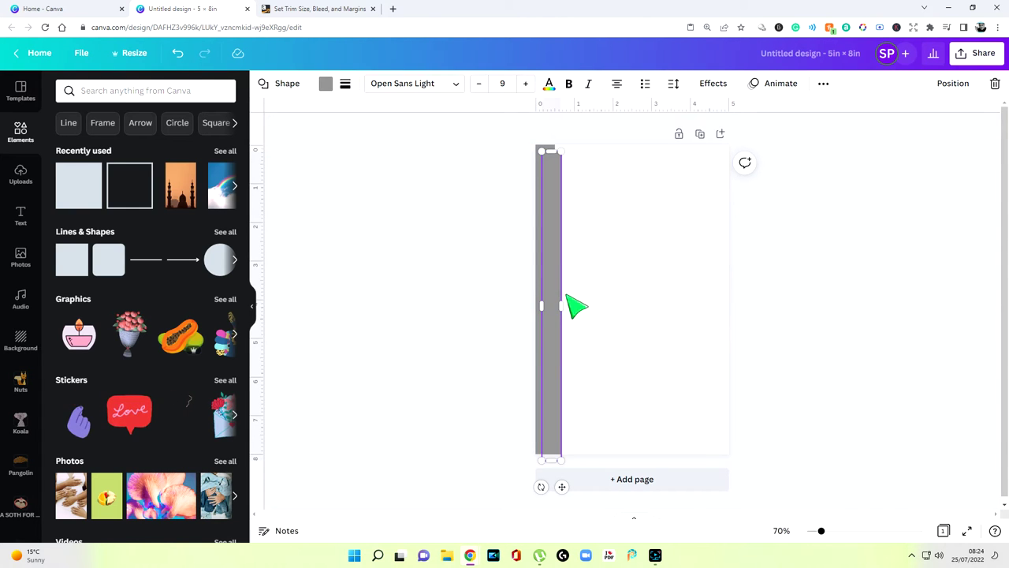
left_click_drag(563, 313, 670, 300)
key("ctrl+Tab")
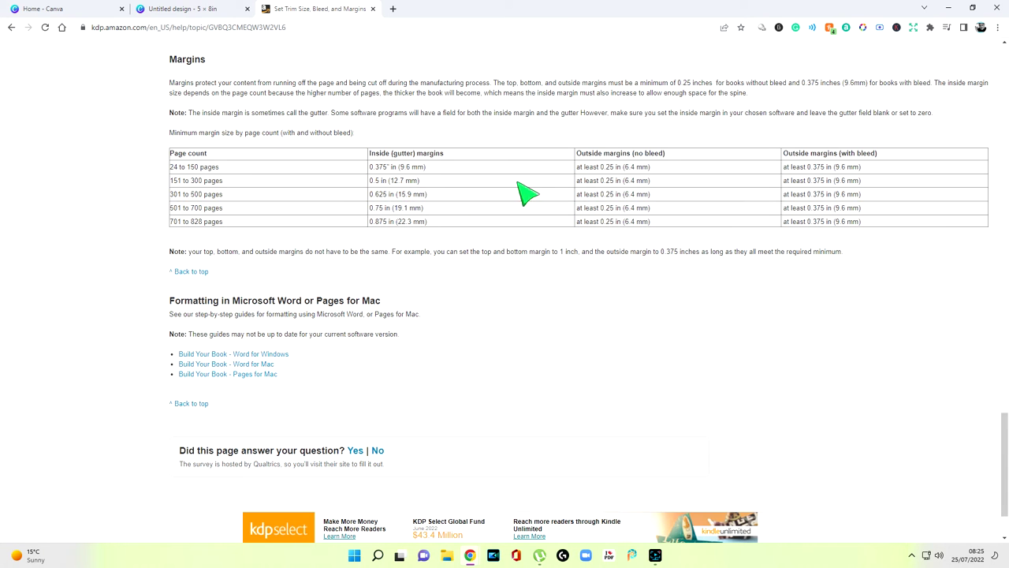
key("ctrl+shift+Tab")
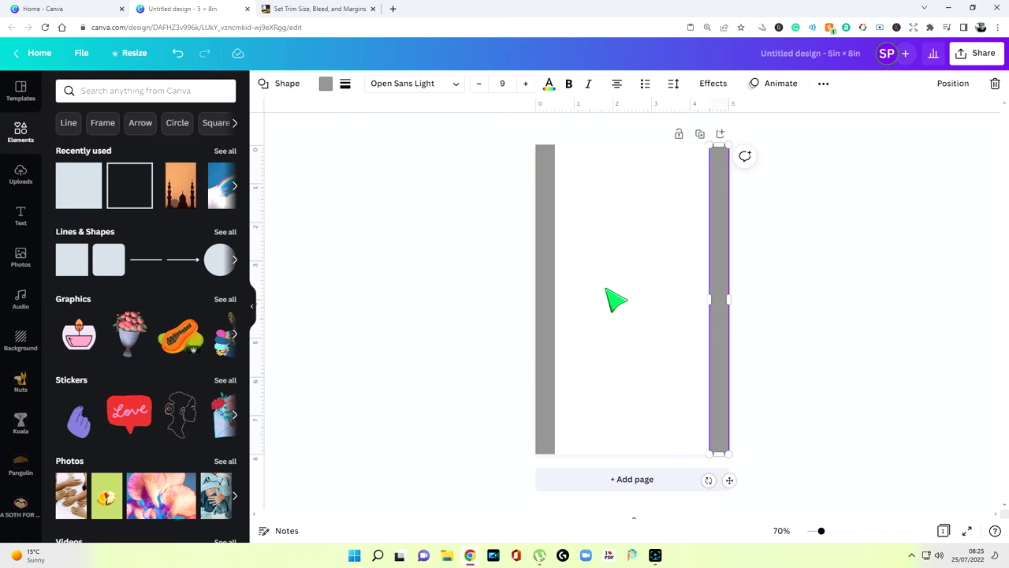
left_click_drag(710, 299, 714, 300)
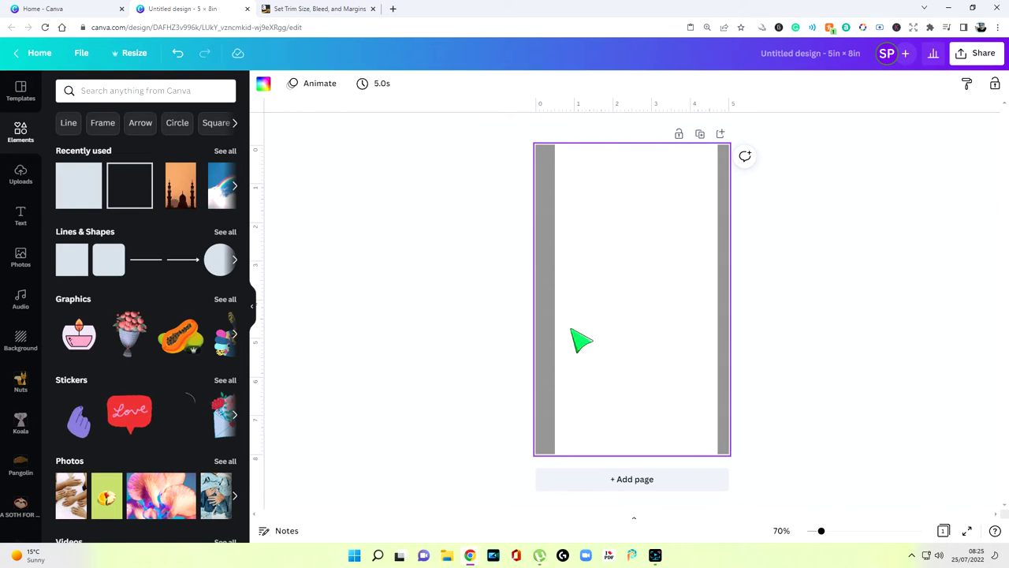
Add a grey square at the page top and flatten it into a thin top bar (w 5, h 0.3).
left_click(72, 259)
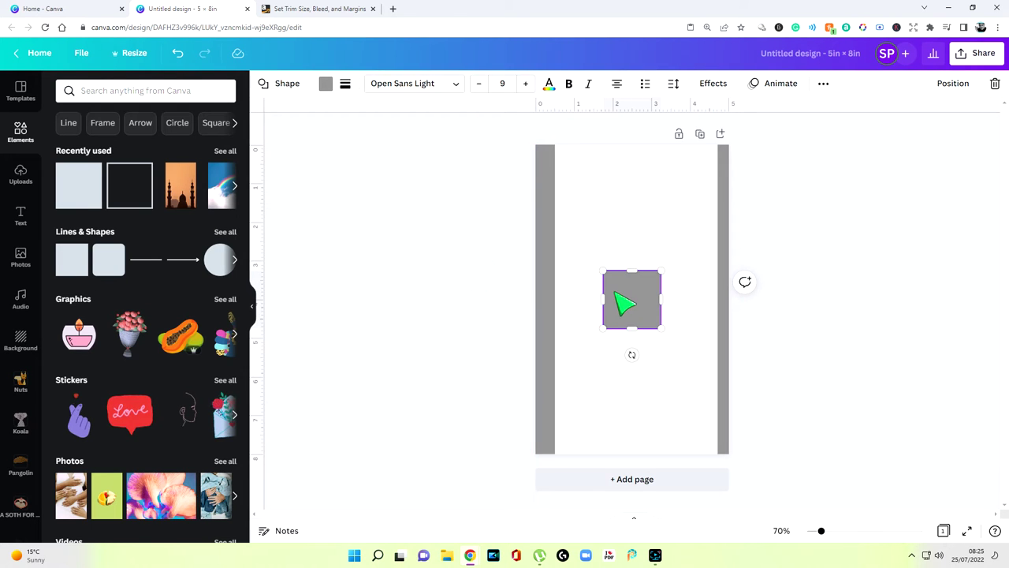
left_click_drag(616, 293, 730, 182)
left_click(312, 9)
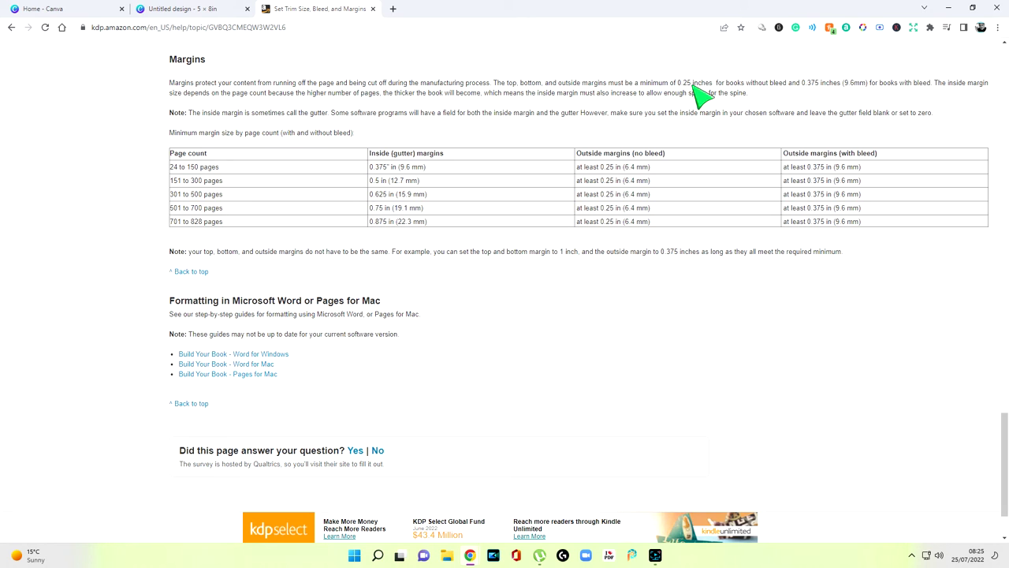
key("ctrl+shift+Tab")
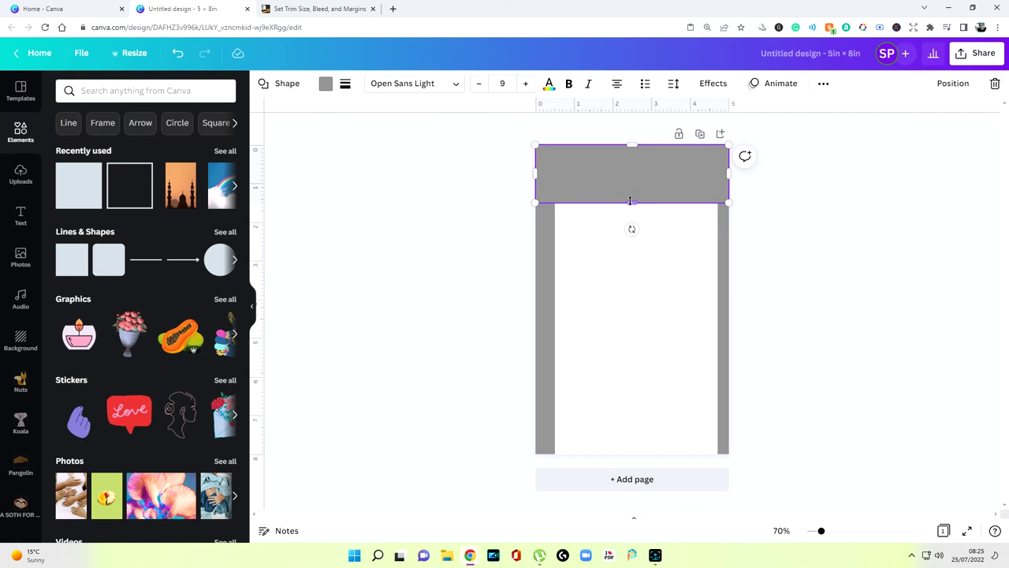
left_click_drag(635, 201, 648, 159)
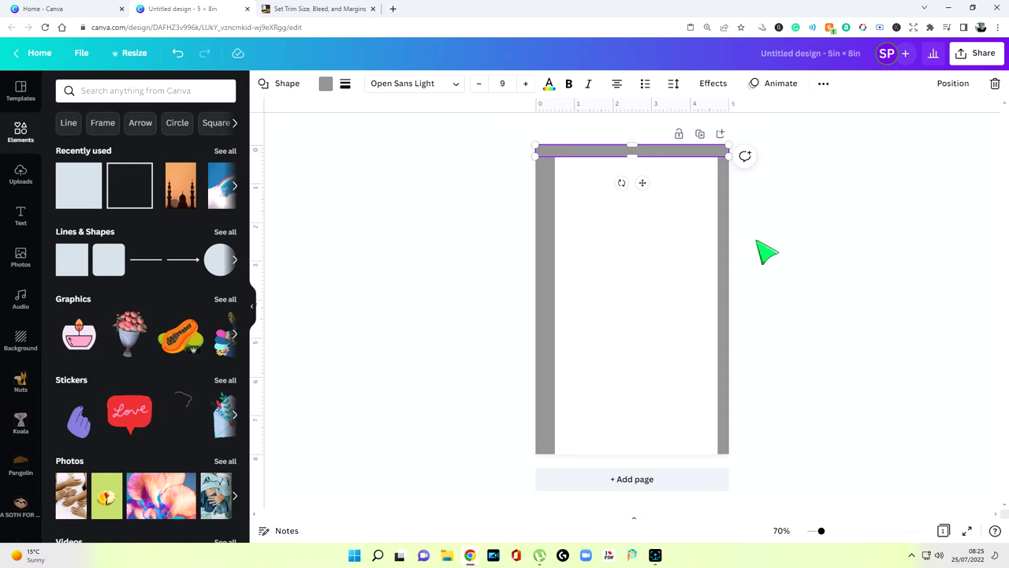
left_click(766, 251)
Copy the top bar and place the copy along the page's bottom edge.
left_click(696, 151)
right_click(696, 154)
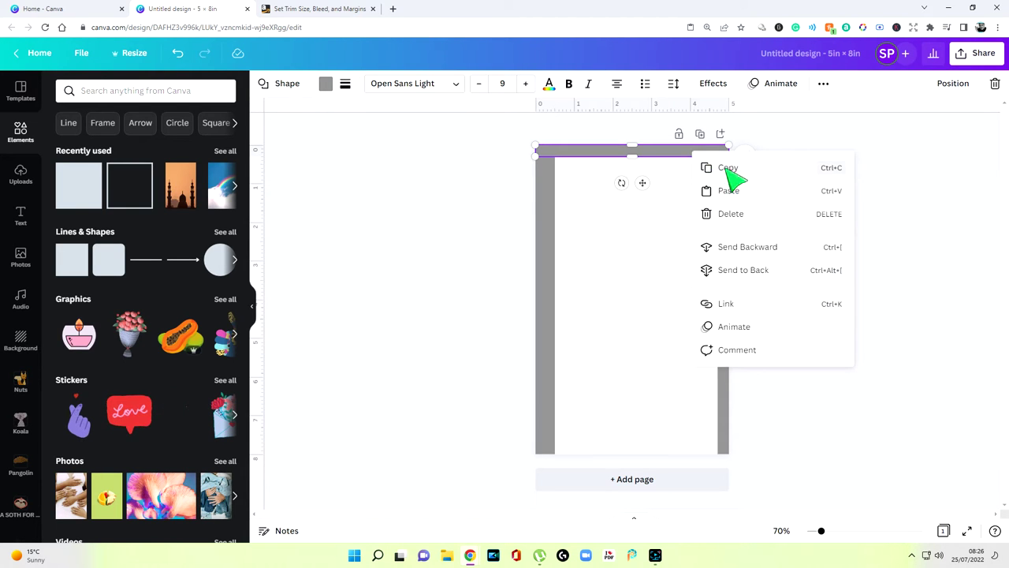
left_click(726, 168)
key("ctrl+v")
left_click_drag(694, 158, 681, 449)
left_click(777, 421)
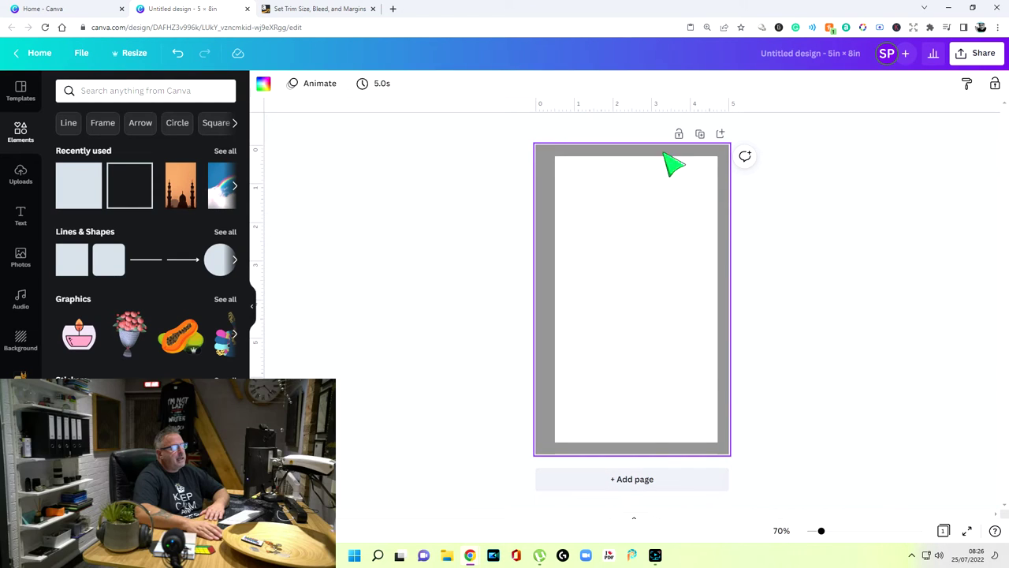
Duplicate the page, then on Page 2 move the wide bar to the right edge and the narrow bar to the left.
left_click(701, 139)
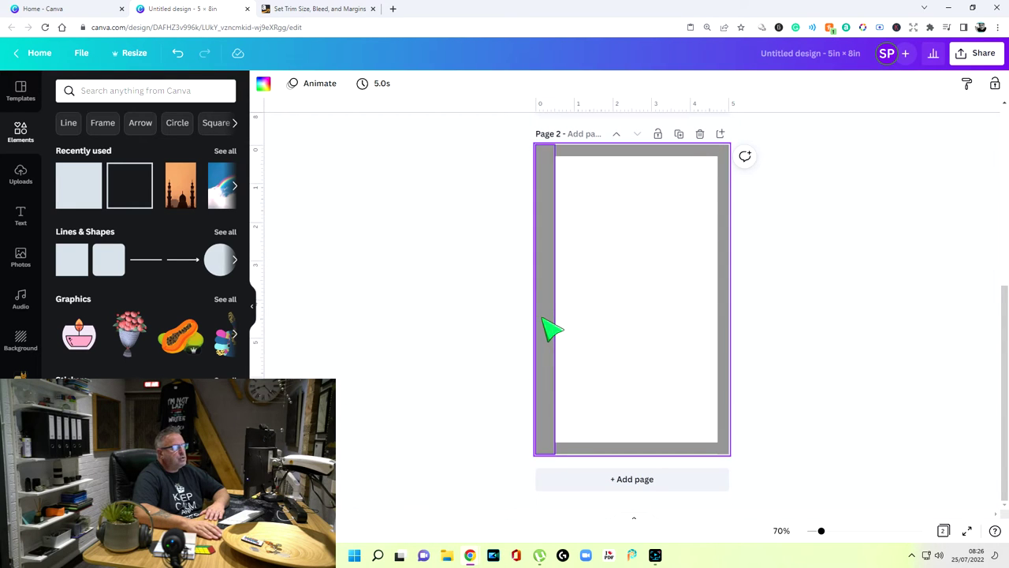
left_click_drag(544, 323, 644, 314)
left_click_drag(722, 317, 556, 323)
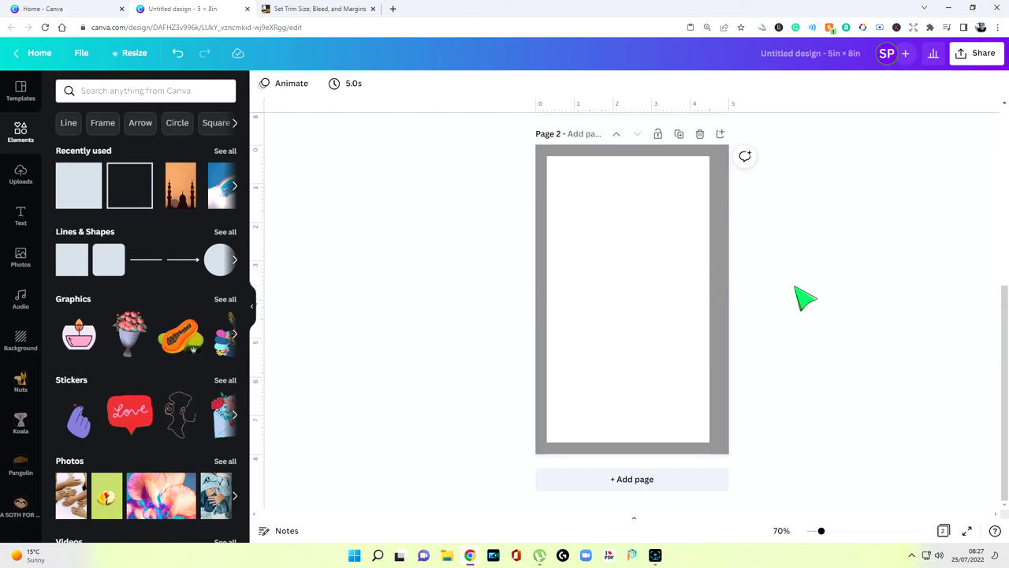
scroll(804, 293, "up", 2)
Turn Page 1's top and right grey bars white.
scroll(812, 308, "up", 2)
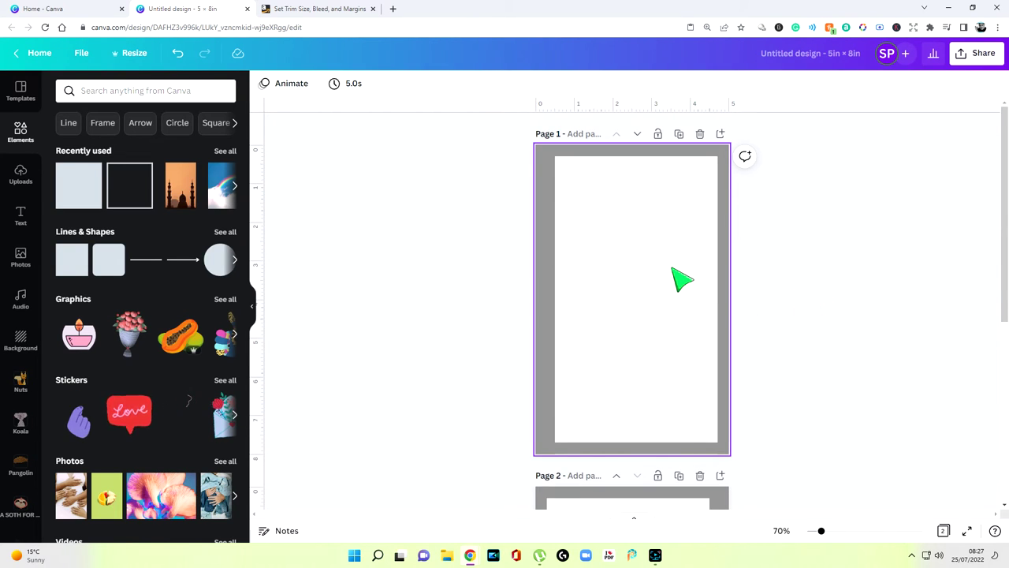
left_click(623, 151)
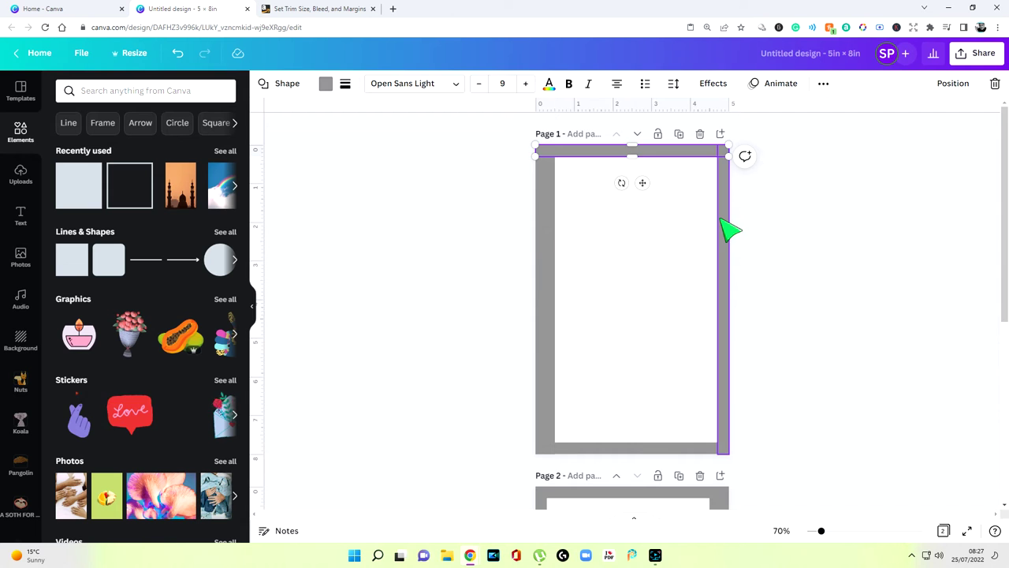
left_click(719, 264)
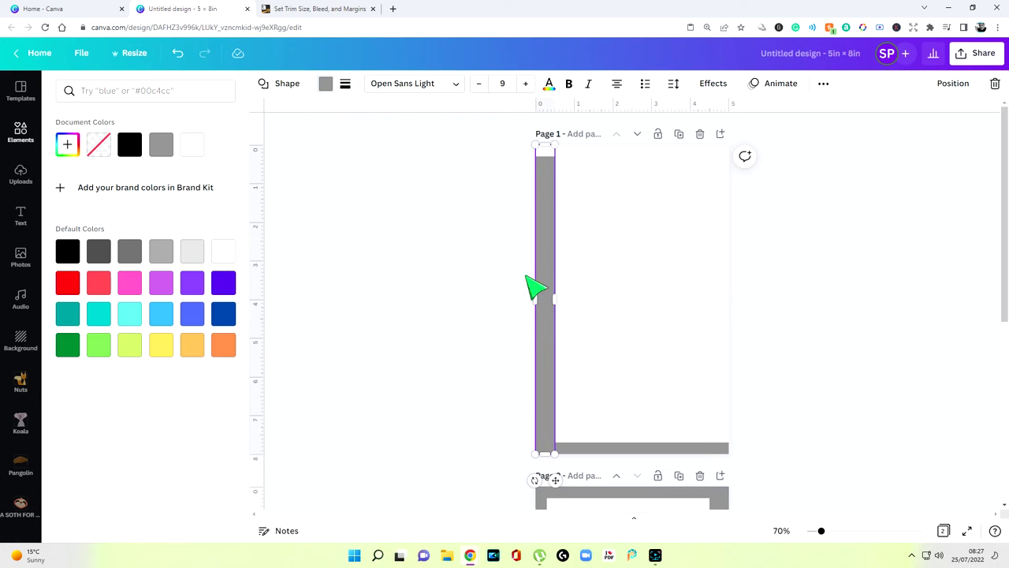
key("ctrl+z")
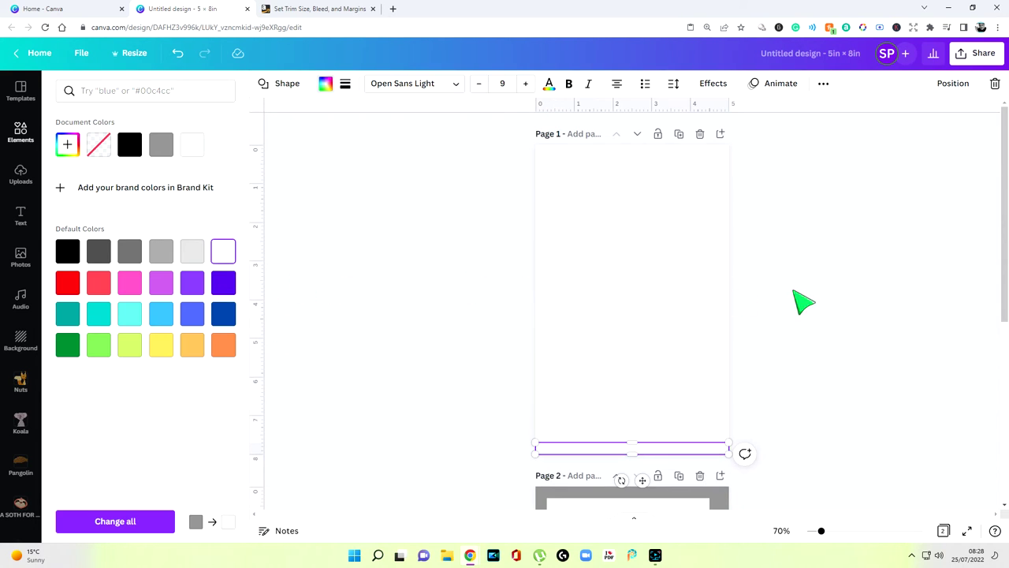
key("Escape")
left_click(797, 303)
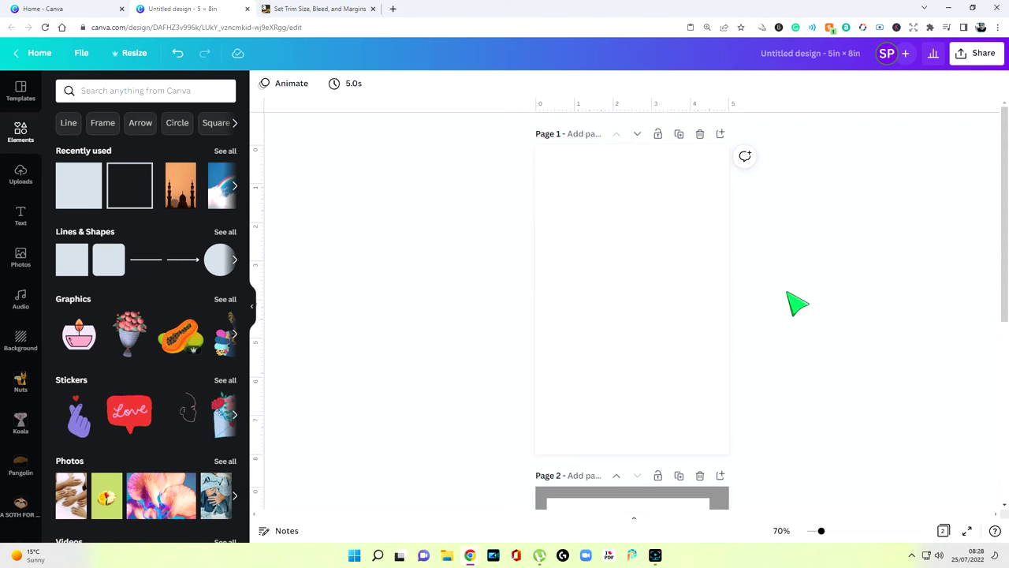
Make Page 2's grey bar white as well.
scroll(796, 304, "down", 3)
left_click(681, 283)
left_click(326, 83)
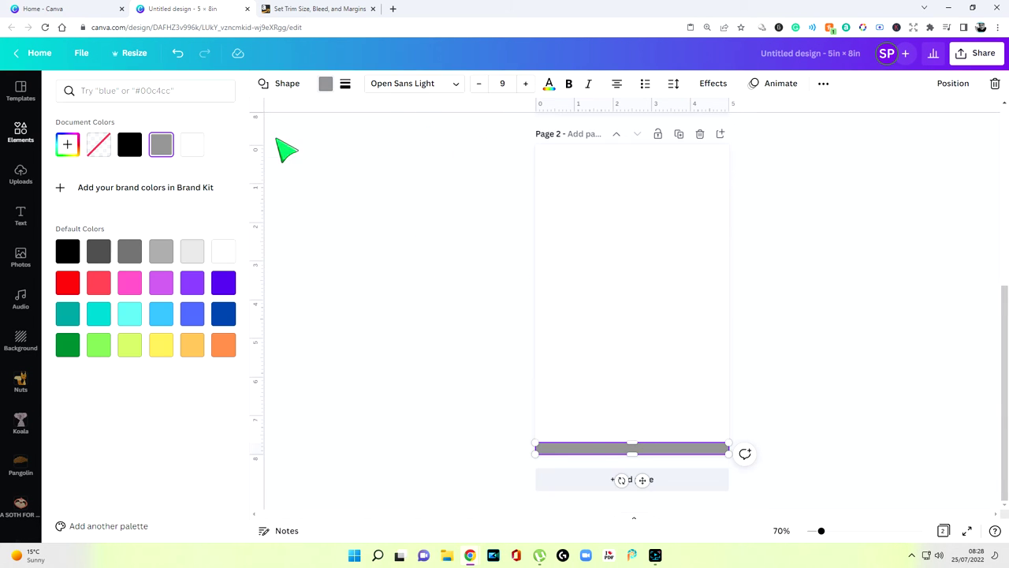
left_click(204, 153)
key("Escape")
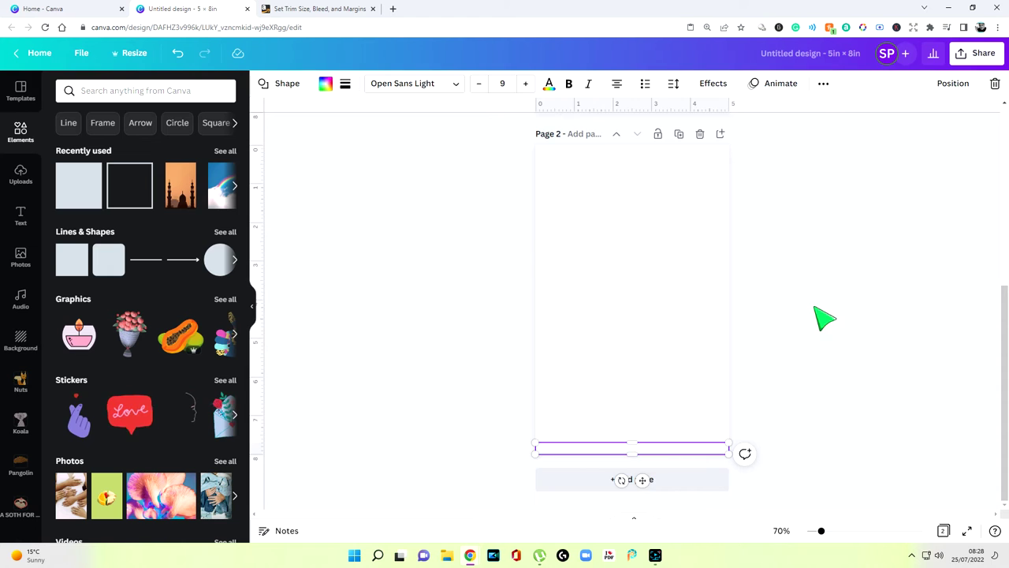
left_click(824, 318)
scroll(824, 318, "up", 5)
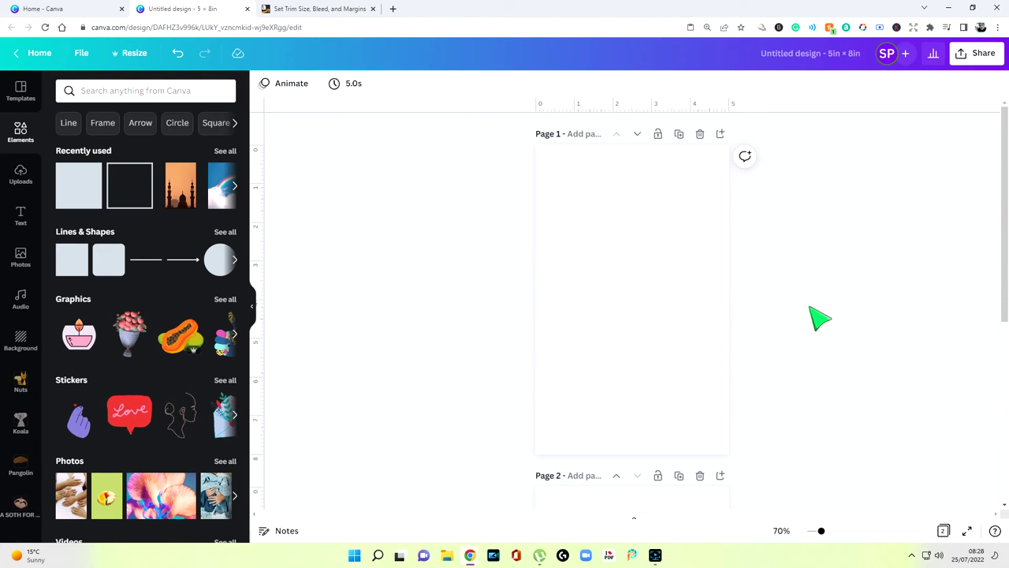
Add an 'Add a subheading' text box to Page 1 and widen it to the right margin.
left_click(22, 222)
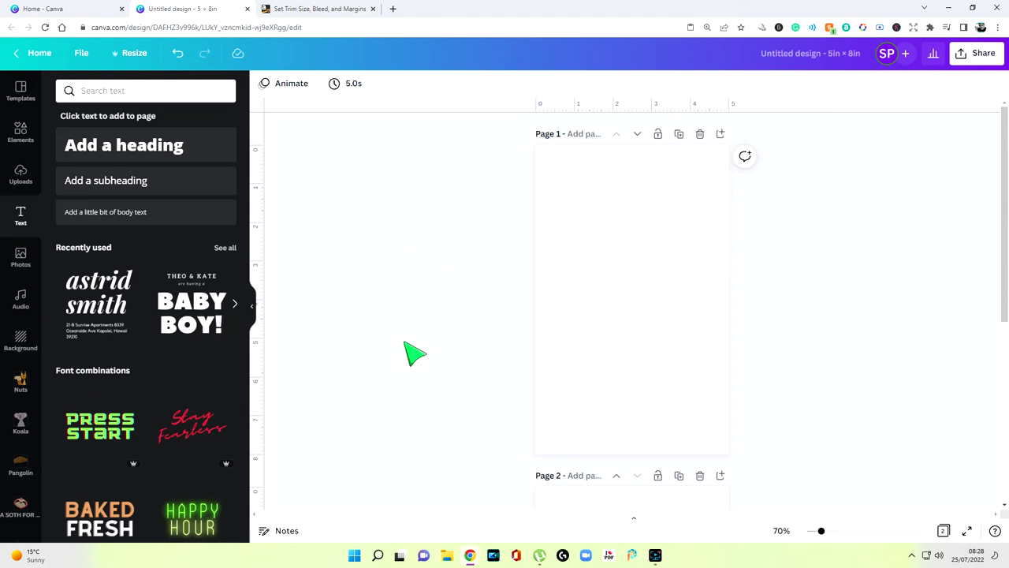
left_click(106, 189)
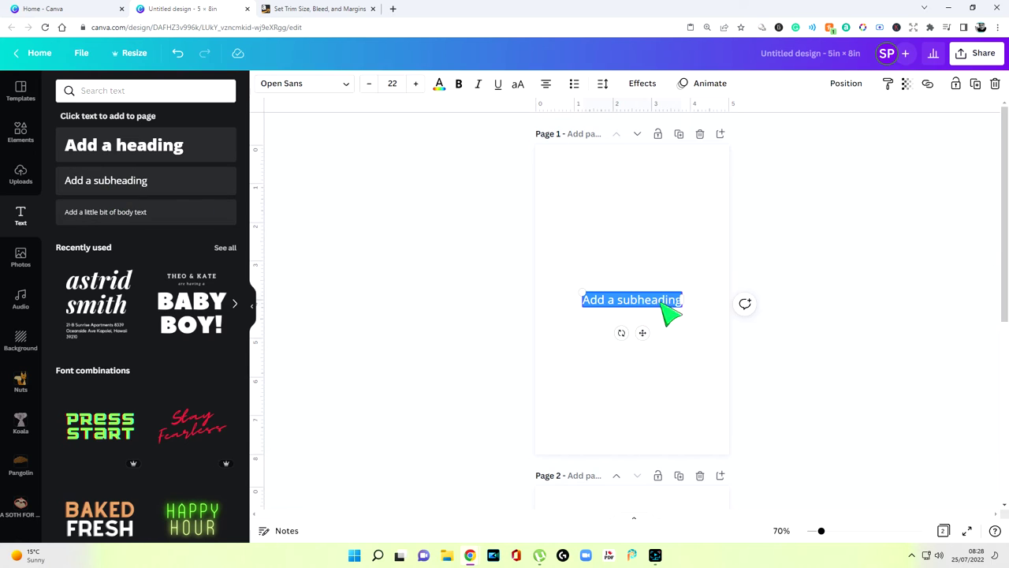
left_click(643, 257)
left_click_drag(640, 254, 721, 278)
left_click(721, 280)
Line the subheading up within Page 1's margin bars.
left_click(544, 260)
left_click(705, 254)
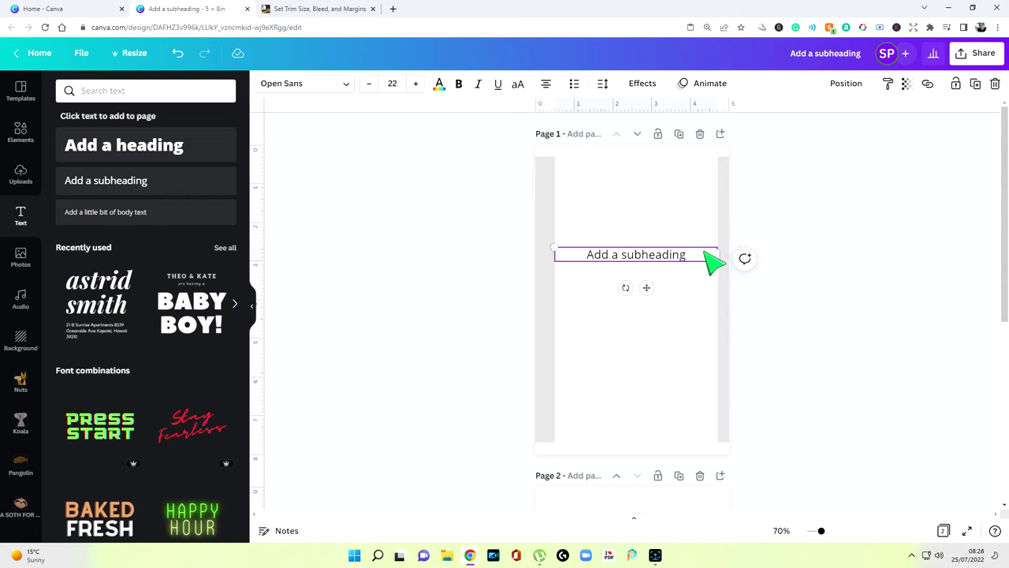
left_click(723, 296)
left_click(552, 270, "shift")
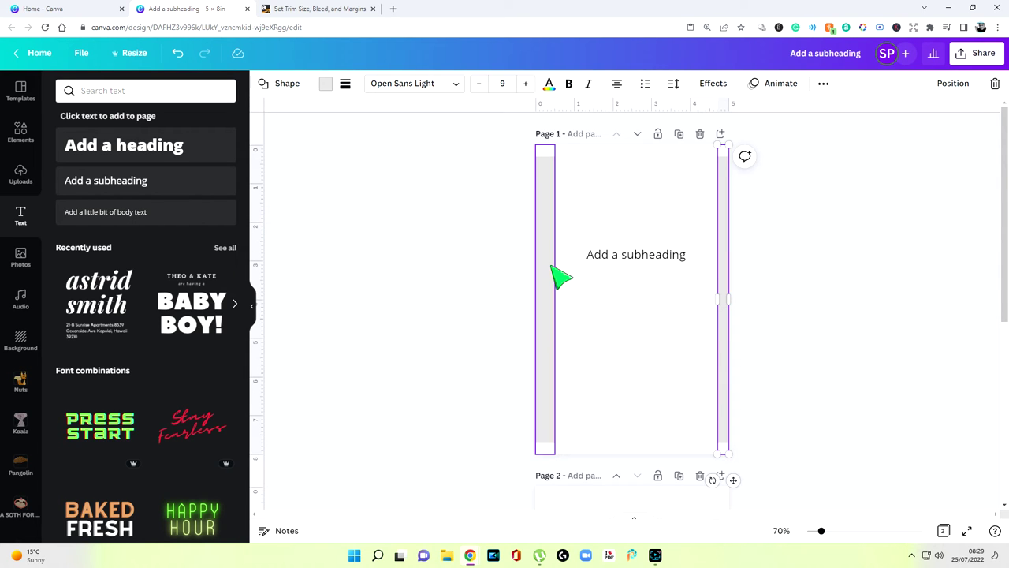
left_click(552, 271)
left_click(620, 263)
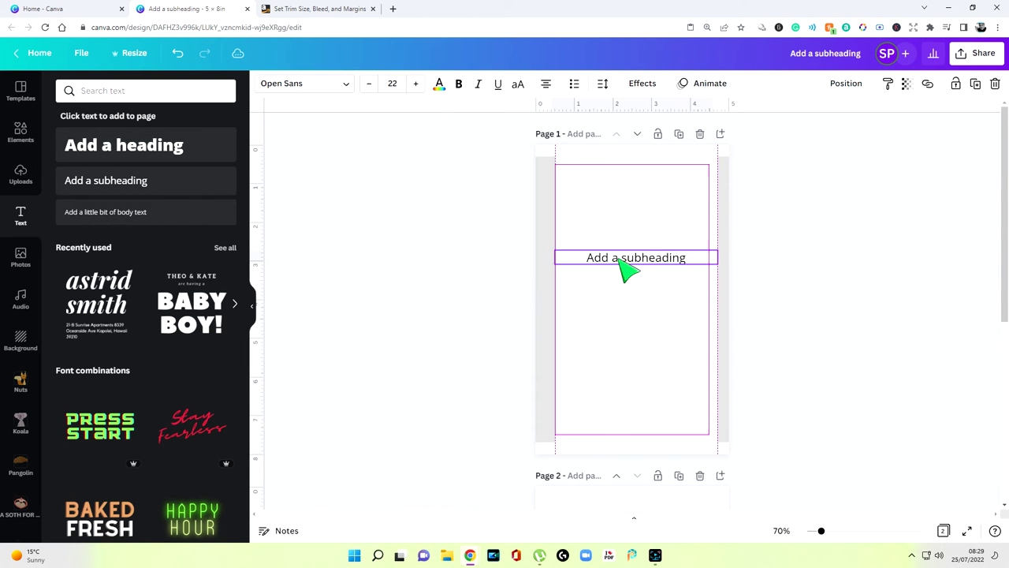
left_click_drag(629, 269, 634, 277)
left_click(705, 276)
left_click(676, 262)
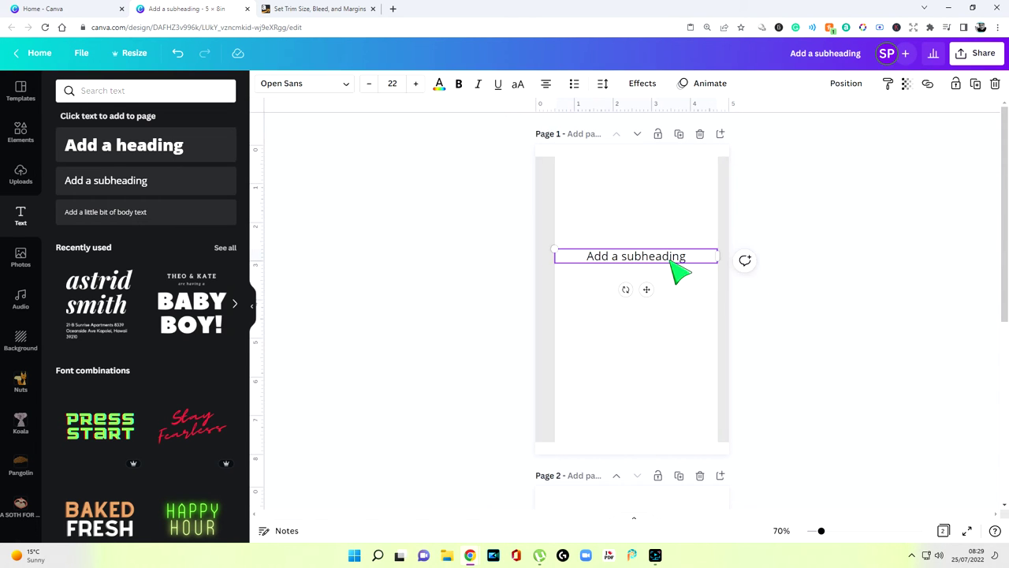
Paste a copy of the subheading onto Page 2 and nudge it slightly left.
scroll(693, 284, "down", 4)
left_click(675, 307)
right_click(676, 307)
left_click(692, 331)
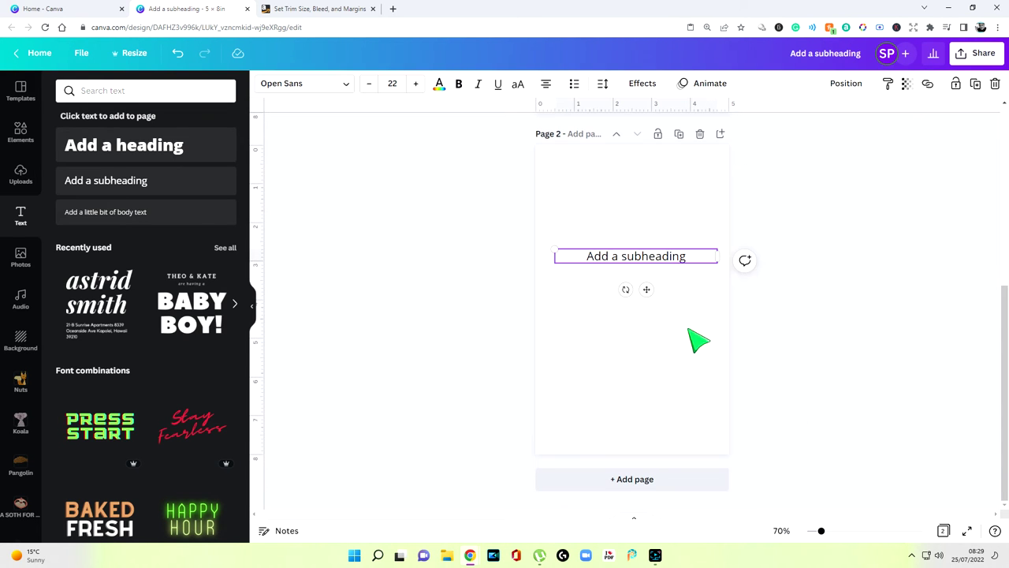
left_click_drag(680, 268, 670, 268)
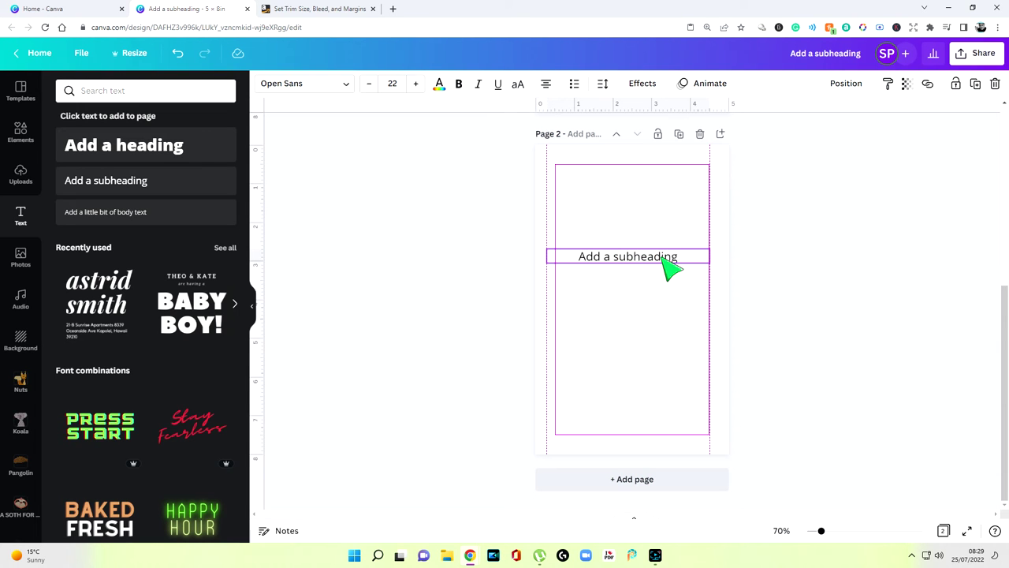
Make Page 2's right margin bar light grey and centre the pasted subheading.
left_click(720, 298)
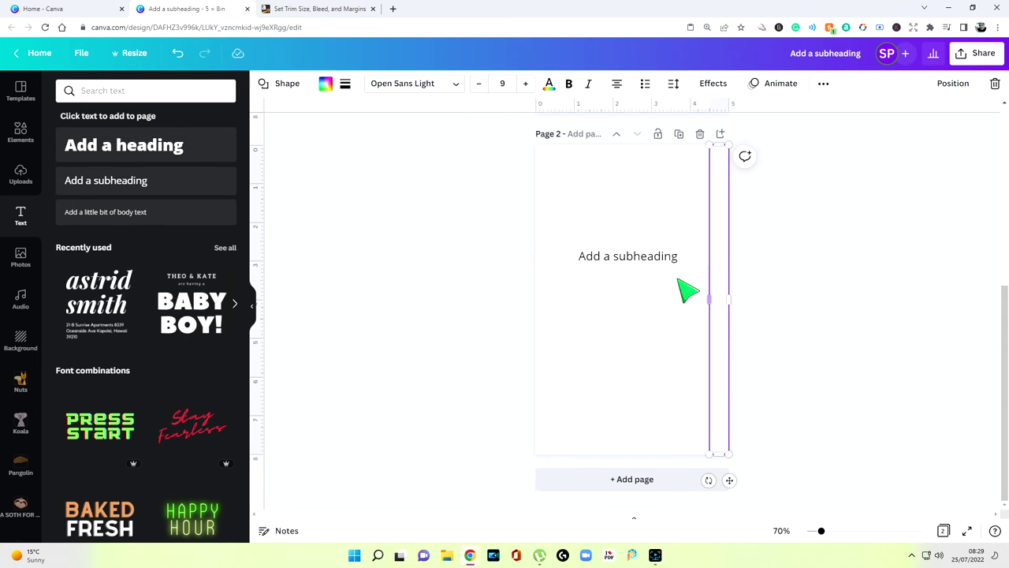
left_click(328, 85)
left_click(192, 251)
left_click(671, 264)
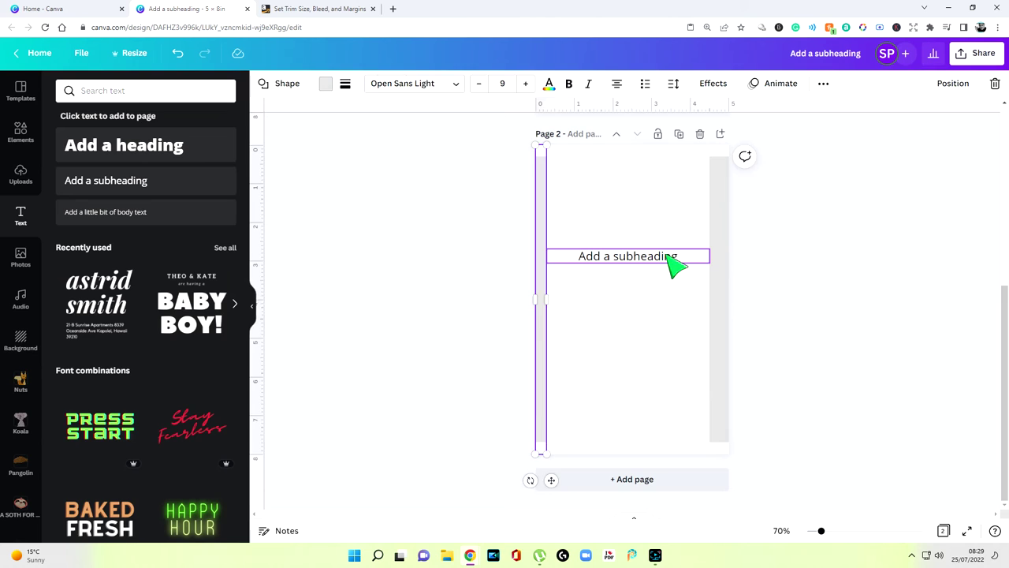
left_click_drag(676, 265, 677, 264)
left_click(817, 300)
scroll(805, 296, "up", 5)
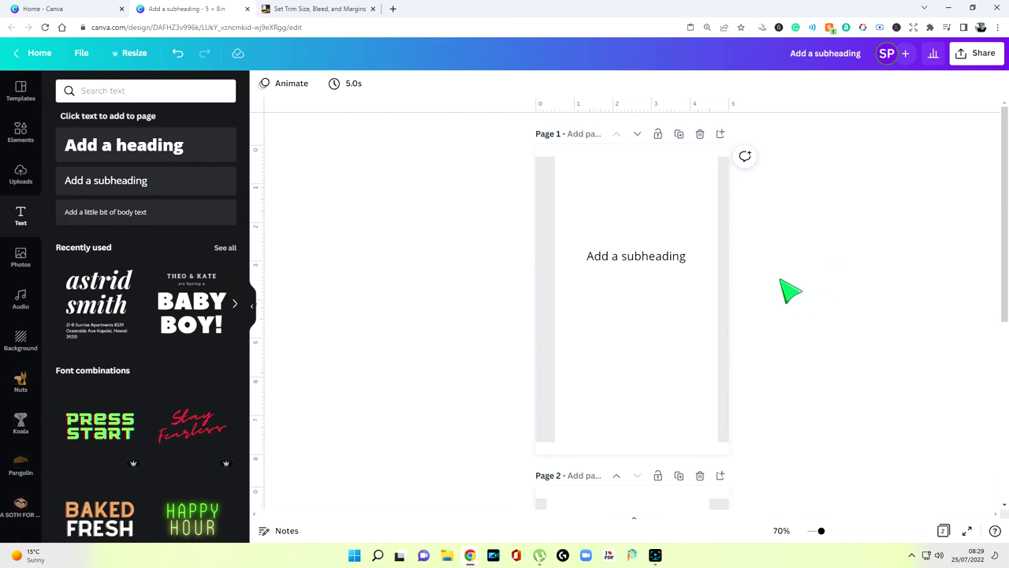
Undo the subheading and colour changes to restore the dark grey margin bars.
left_click(175, 56)
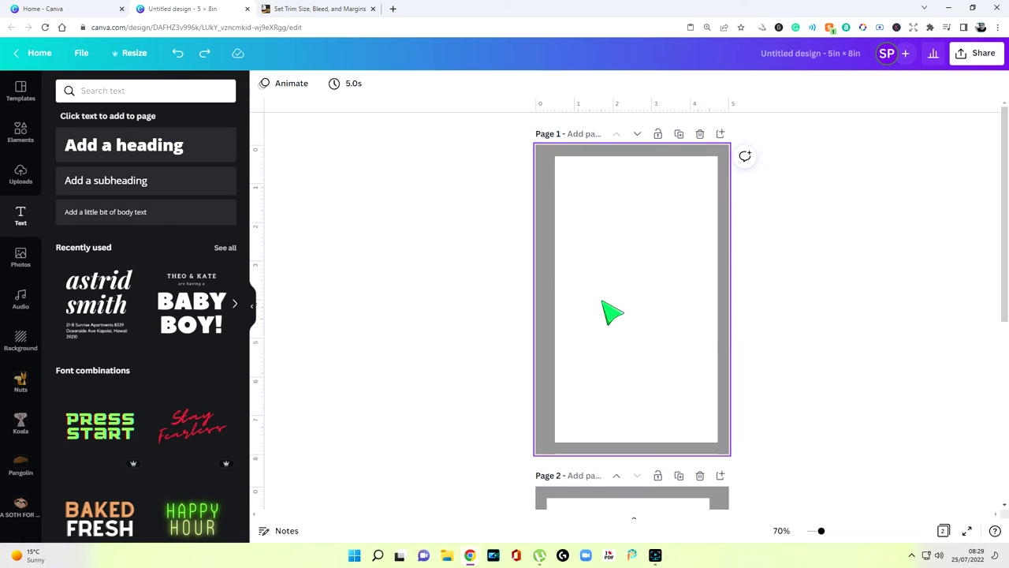
scroll(847, 339, "down", 3)
scroll(854, 329, "up", 5)
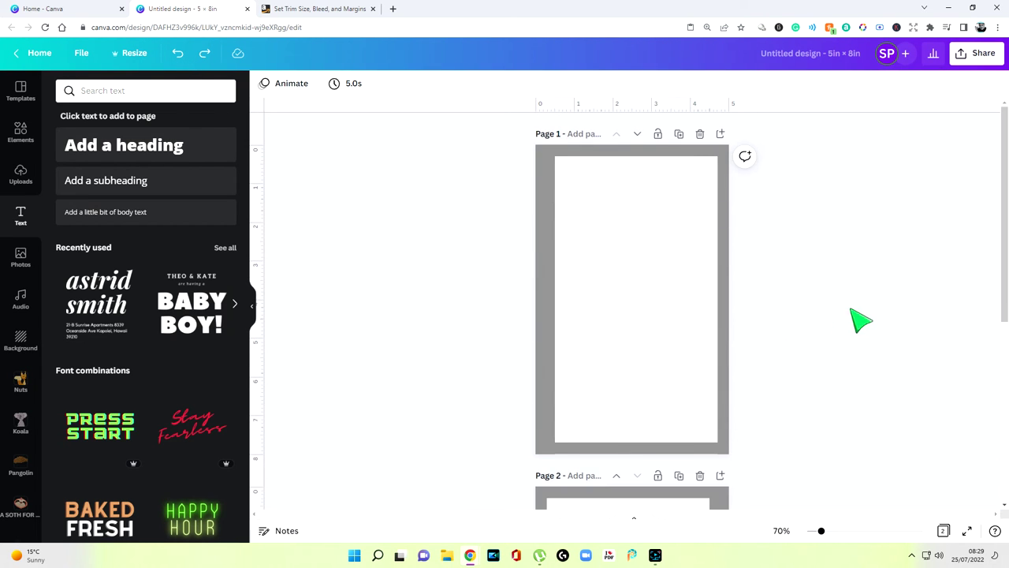
scroll(780, 316, "down", 5)
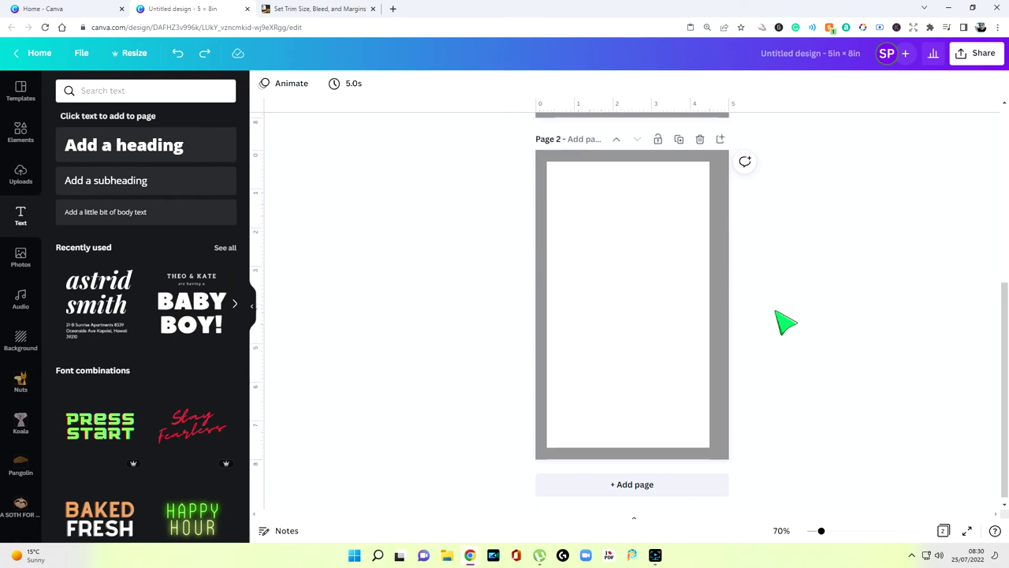
scroll(780, 319, "up", 1)
scroll(781, 331, "up", 1)
scroll(730, 379, "up", 3)
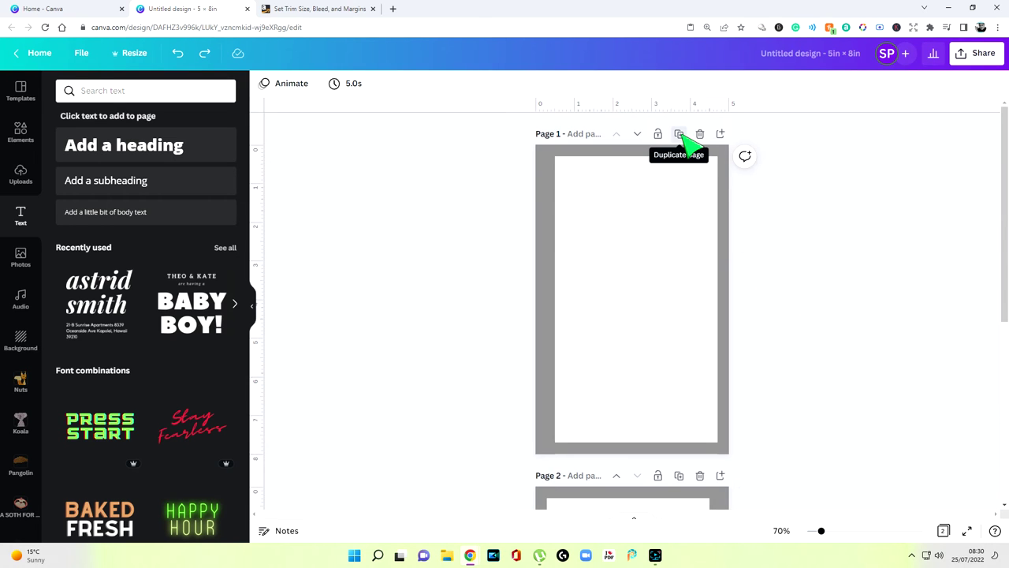
Duplicate Page 1 and move the copy down to become Page 3.
left_click(679, 135)
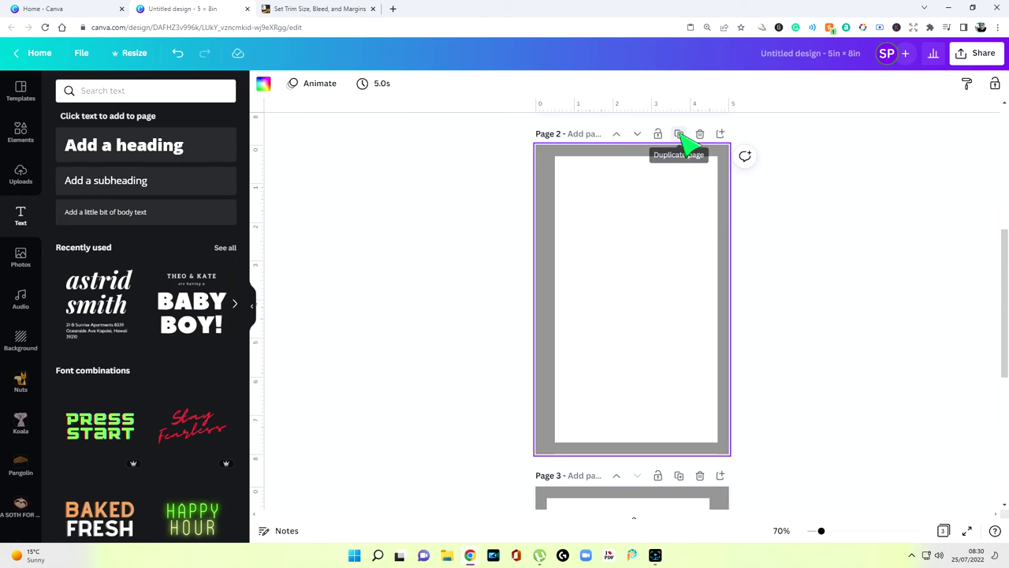
scroll(710, 197, "up", 3)
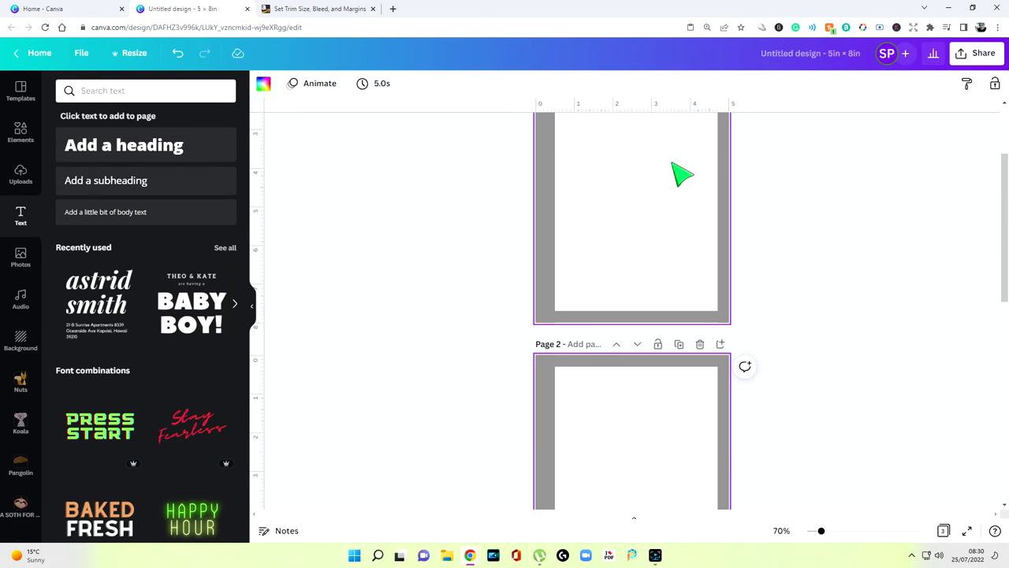
left_click(638, 344)
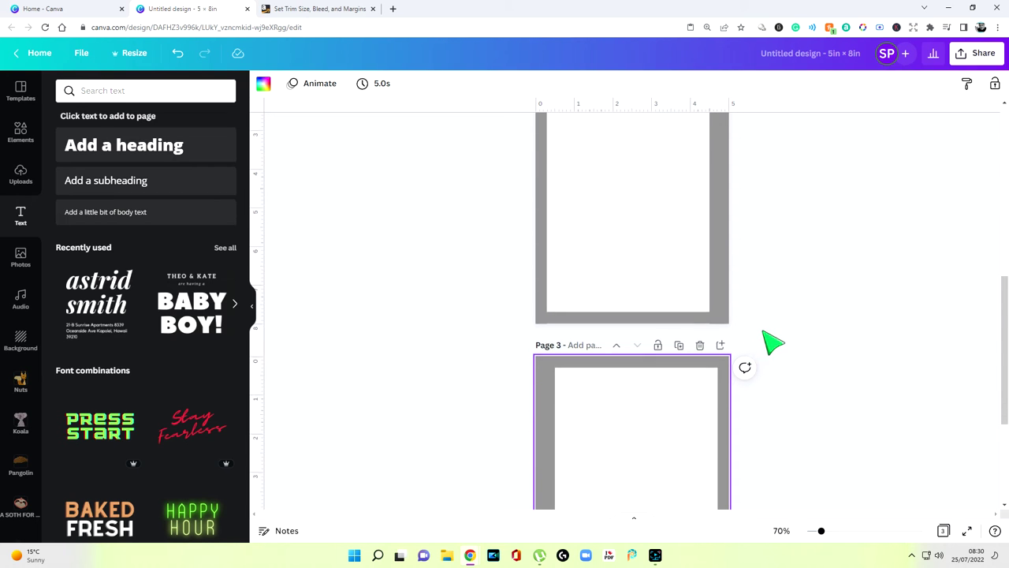
scroll(772, 331, "up", 5)
scroll(555, 258, "down", 1)
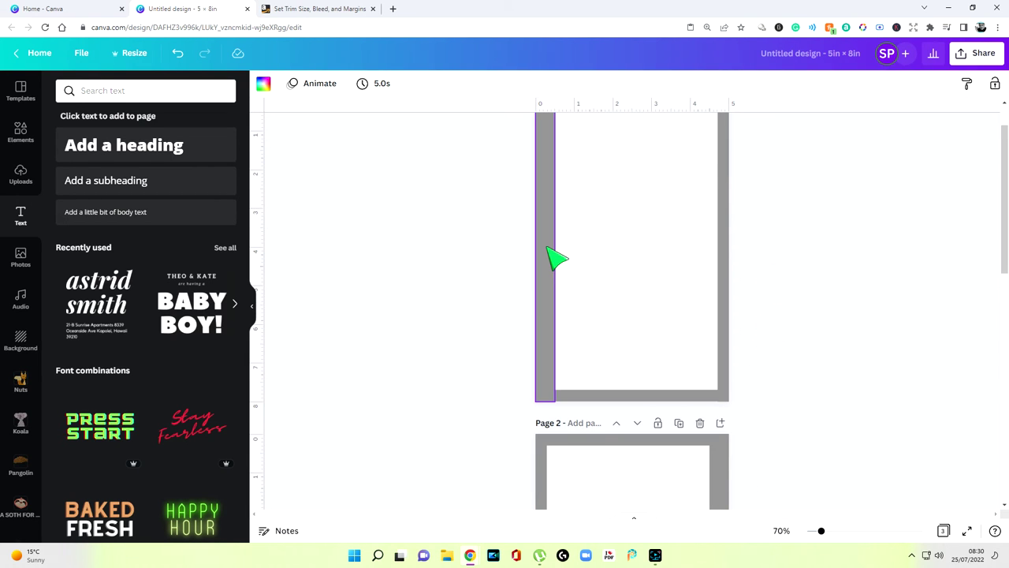
scroll(556, 258, "down", 2)
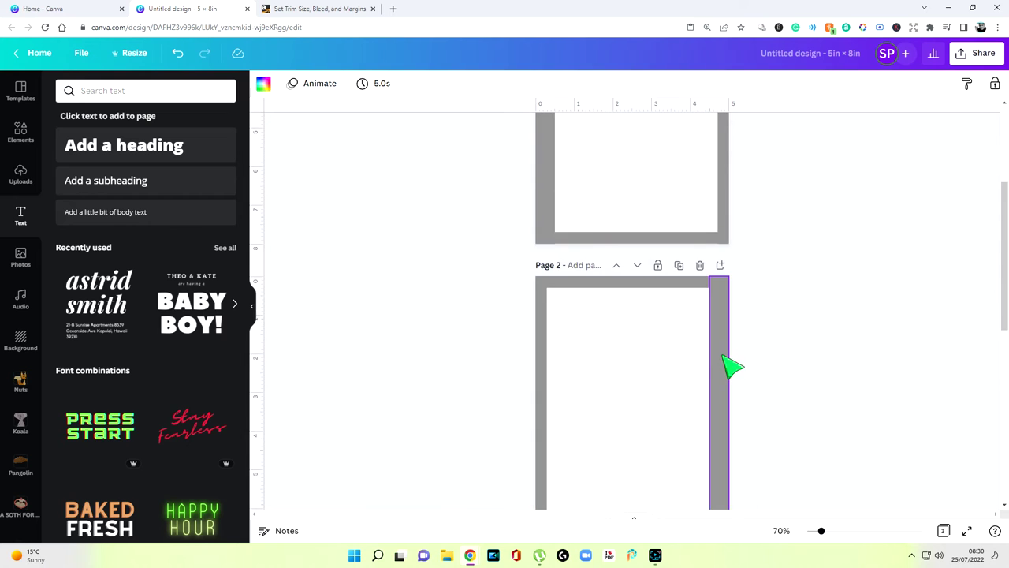
scroll(725, 363, "down", 5)
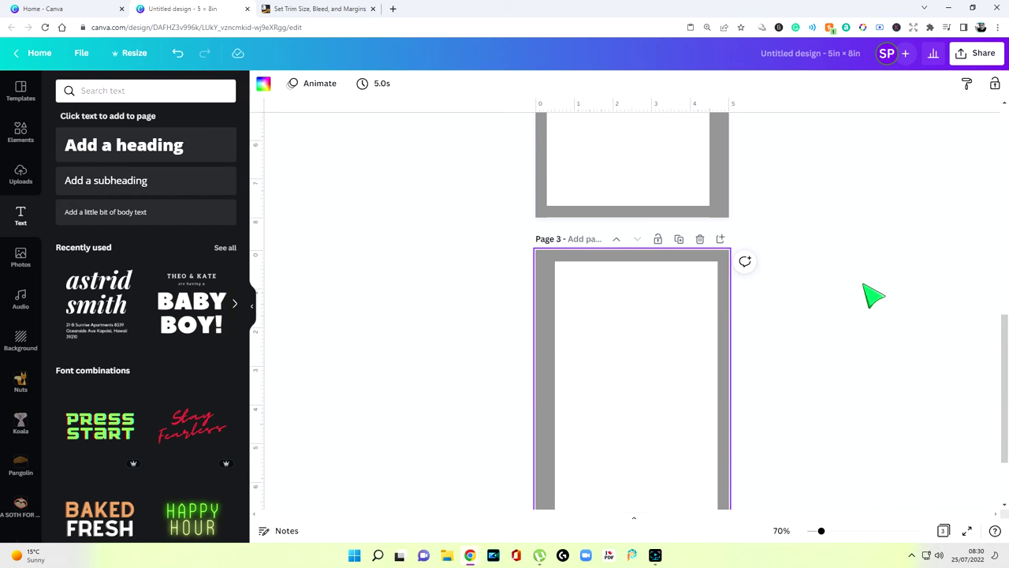
scroll(856, 295, "up", 3)
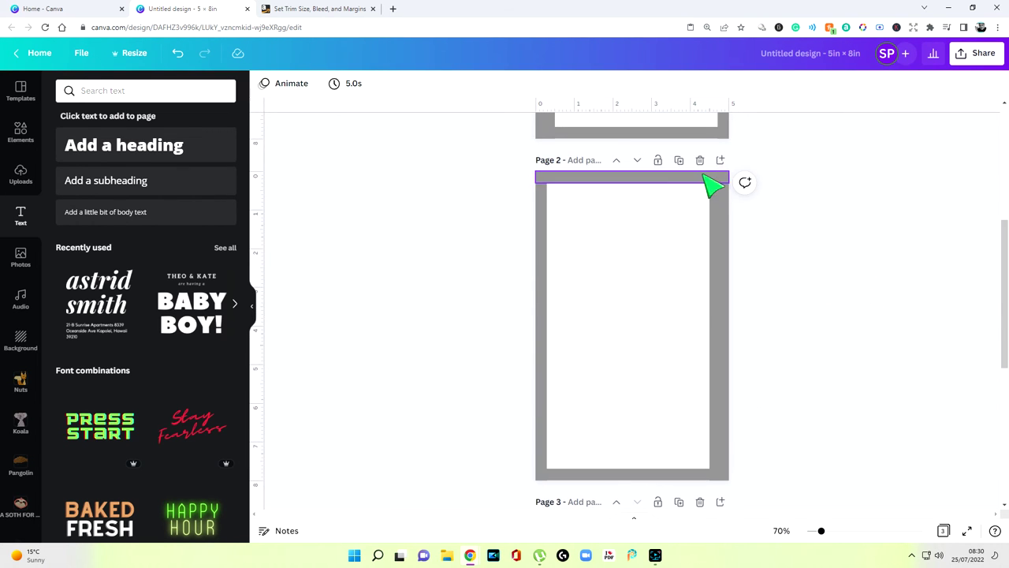
Duplicate Page 2 and move the copy down to become Page 4.
left_click(679, 160)
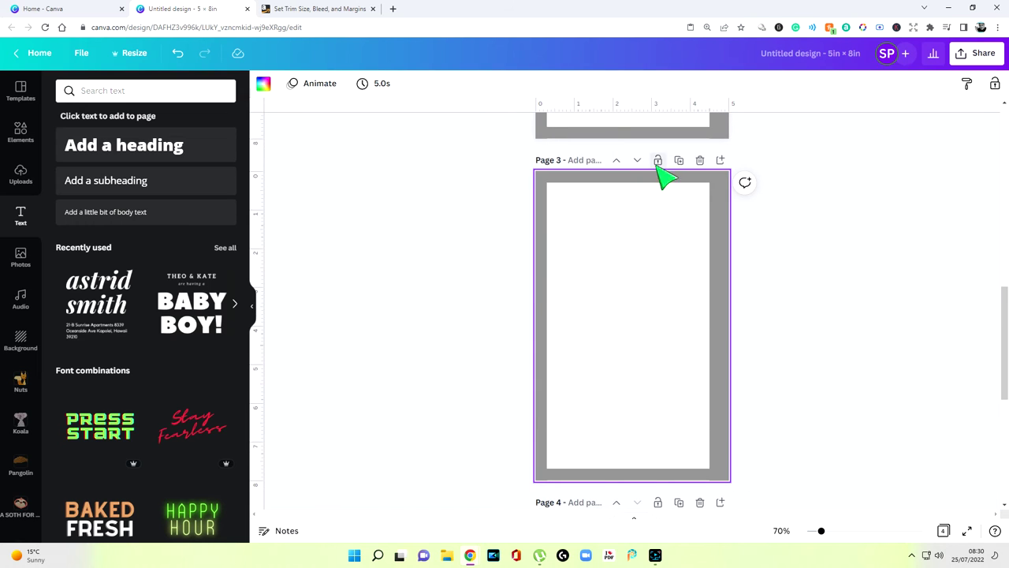
scroll(654, 181, "up", 3)
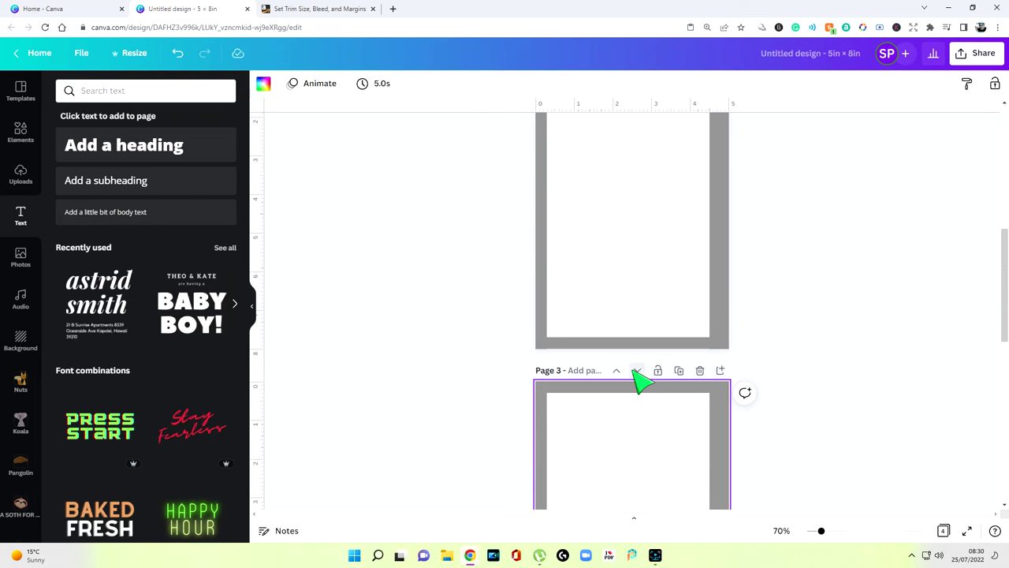
left_click(637, 371)
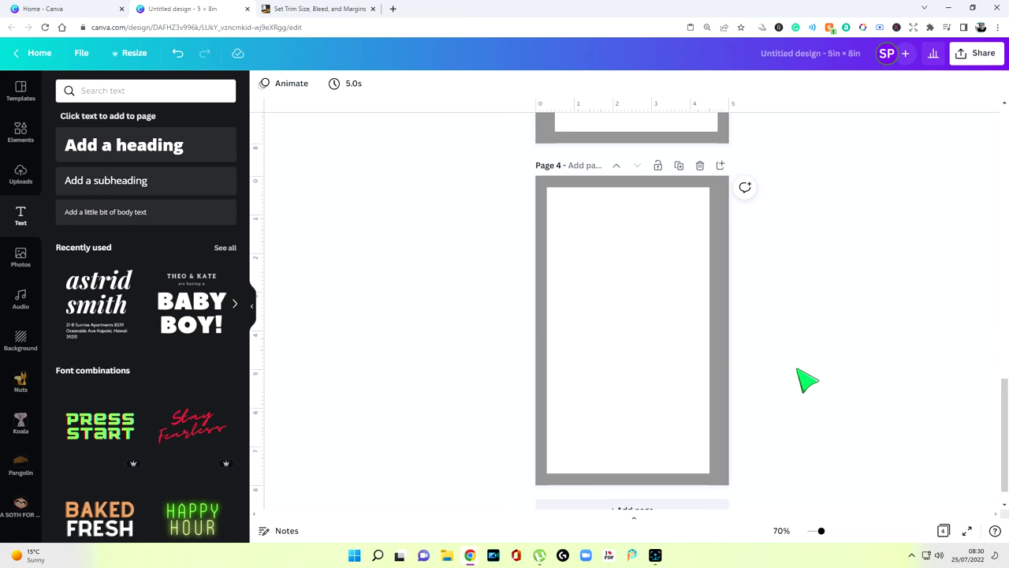
scroll(806, 381, "up", 13)
scroll(806, 381, "down", 8)
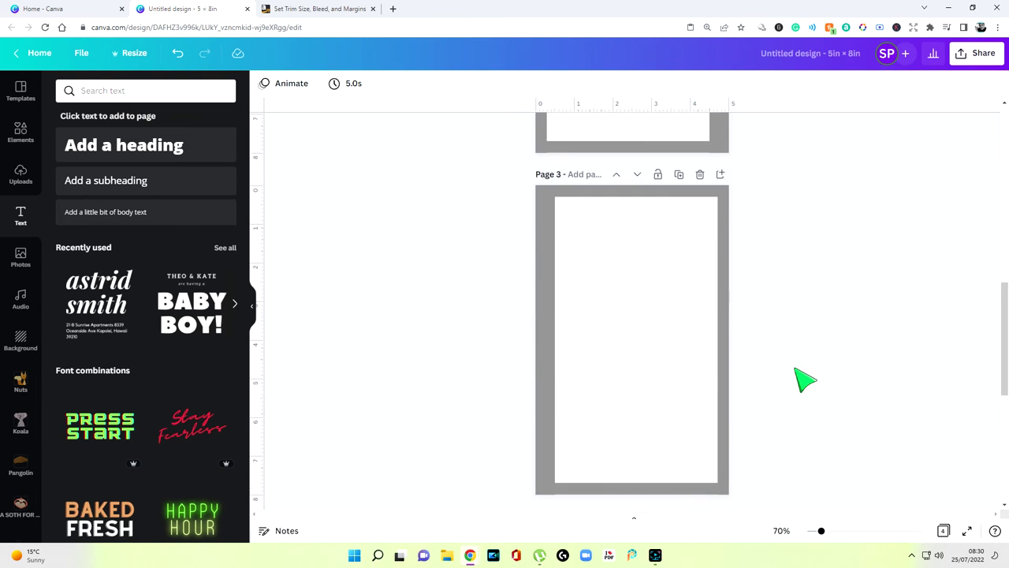
scroll(805, 381, "down", 5)
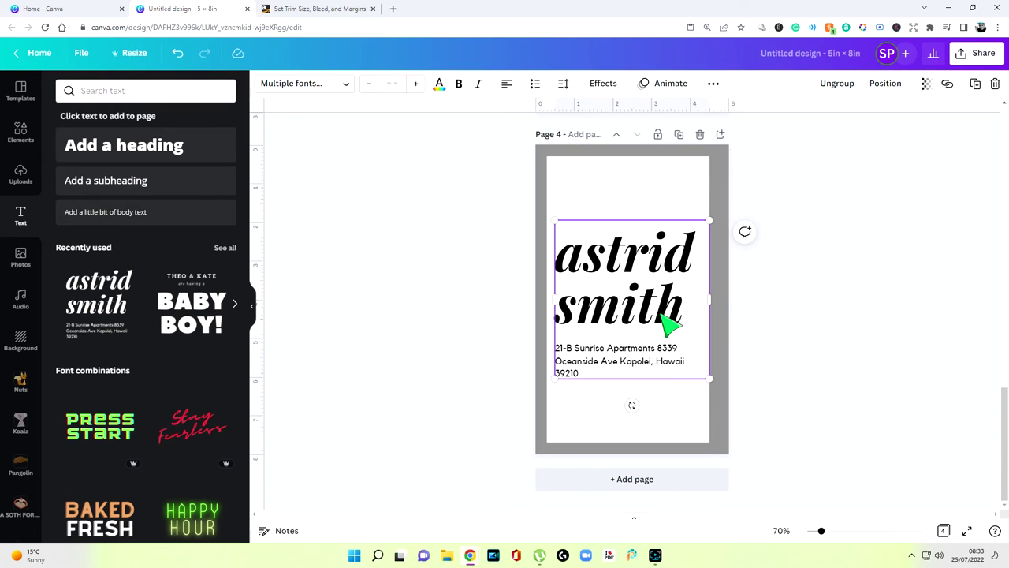
Delete Page 4's sample text block, collapse the side panel and open the File menu.
key("Delete")
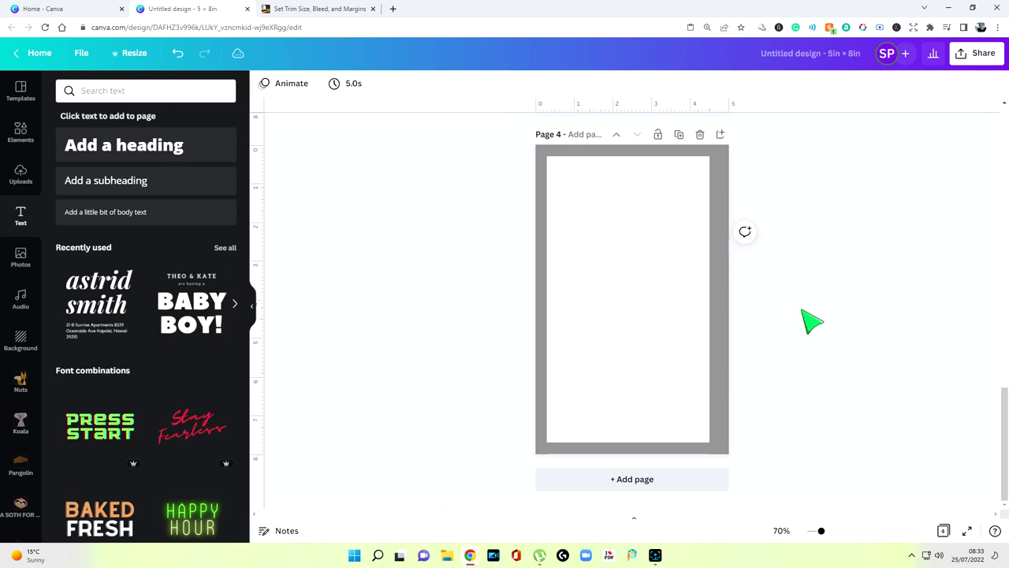
left_click(252, 306)
scroll(395, 323, "up", 8)
scroll(692, 327, "down", 5)
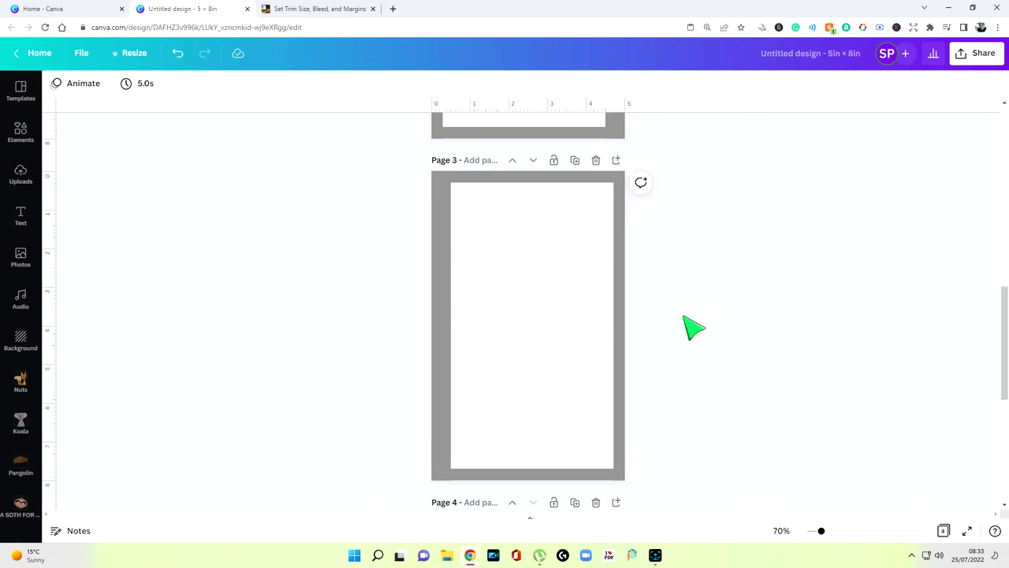
scroll(712, 329, "down", 3)
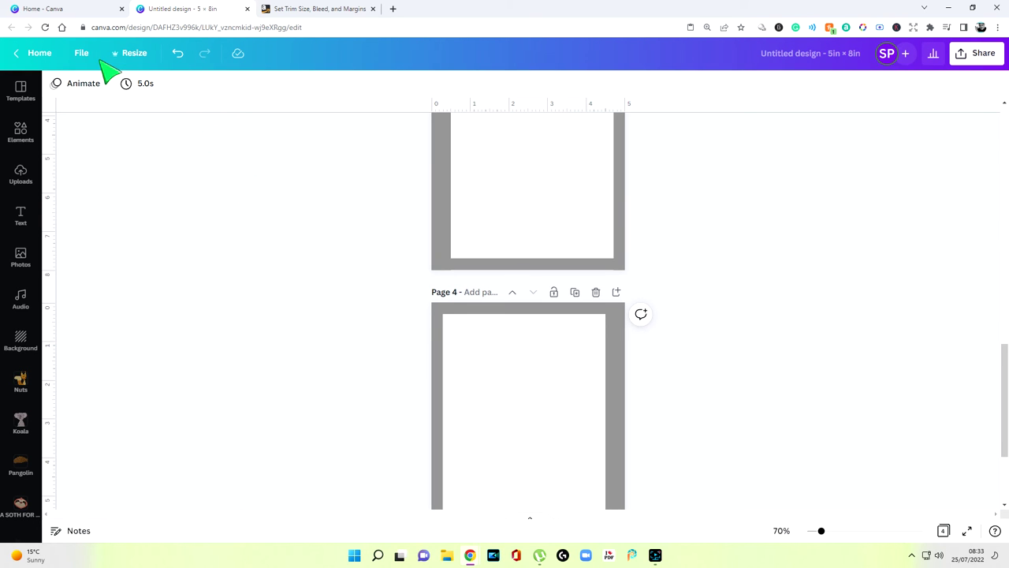
left_click(82, 53)
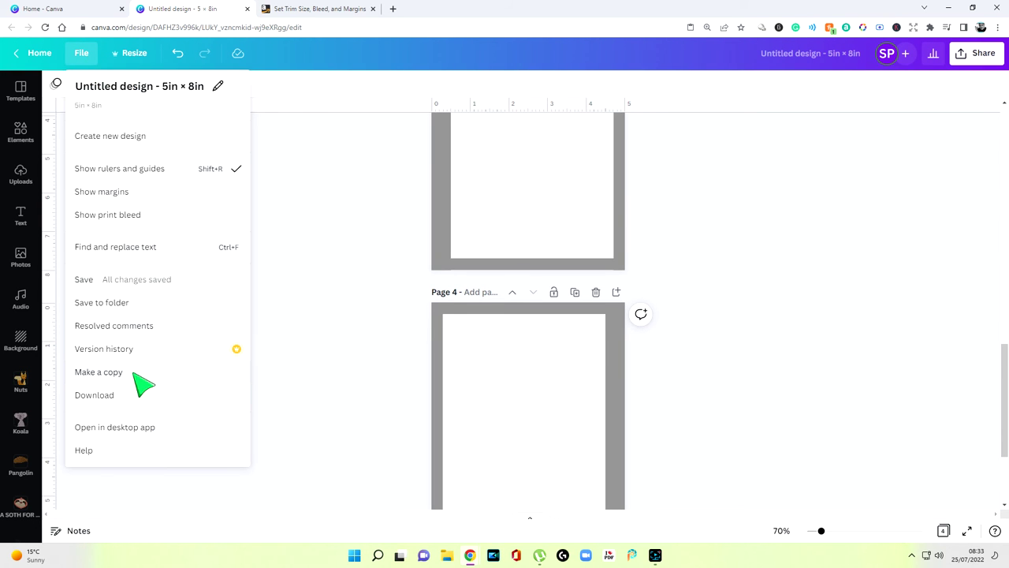
Make a copy of the four-page design, then bring up the KDP margins help page.
left_click(130, 372)
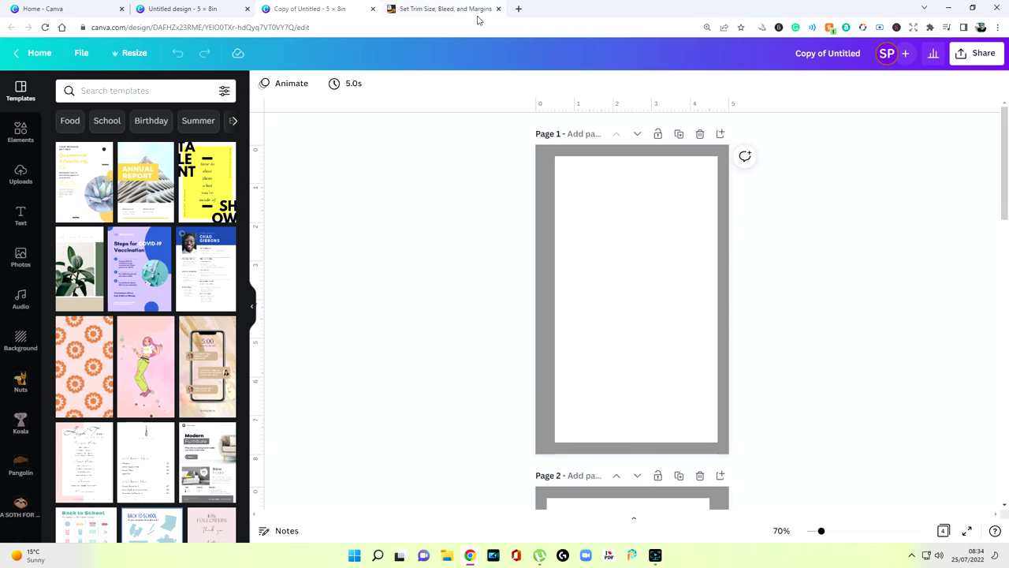
left_click(446, 8)
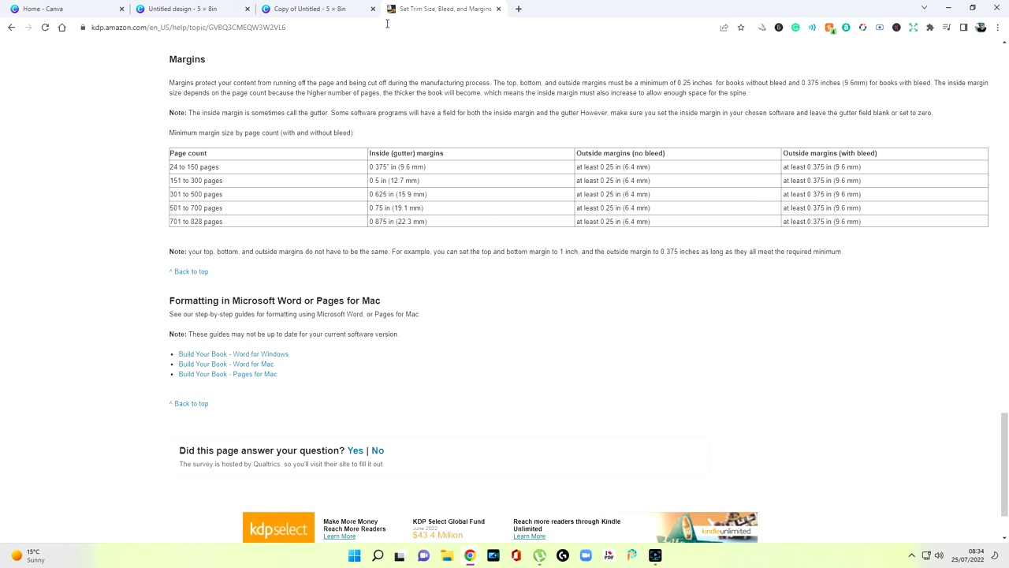
left_click(304, 11)
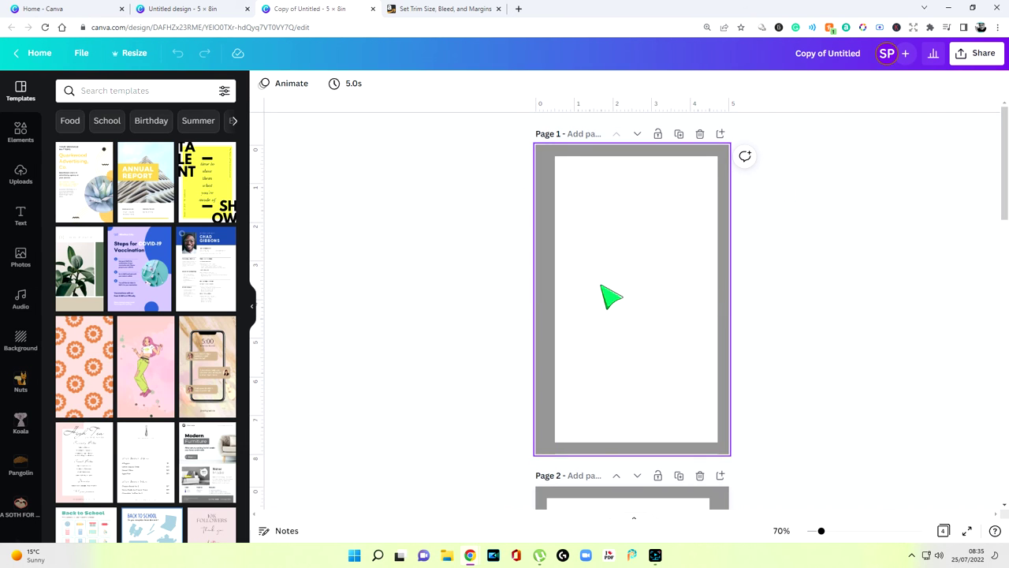
View the Share panel's Download options, then close the panel with Esc.
left_click(971, 55)
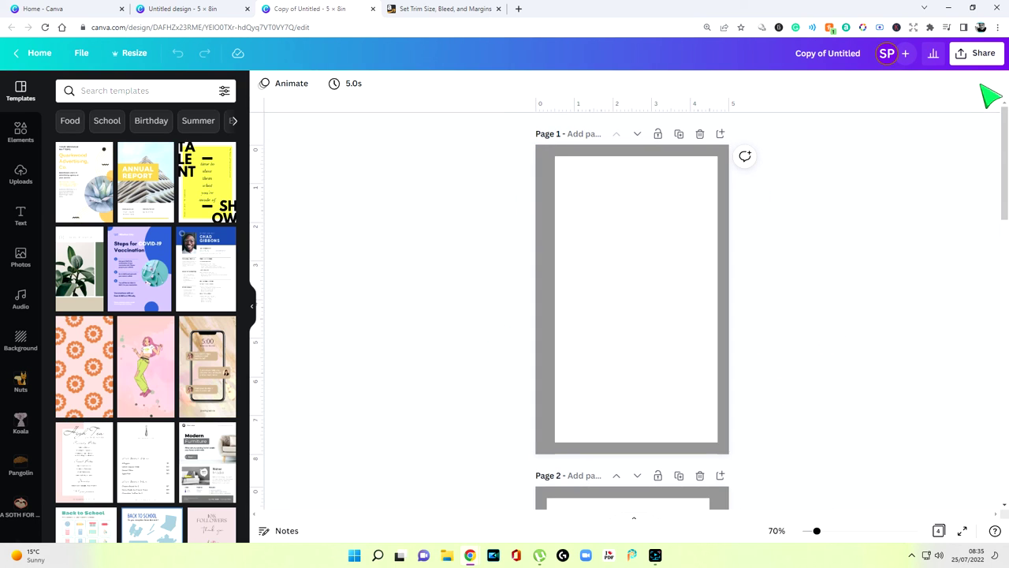
left_click(983, 53)
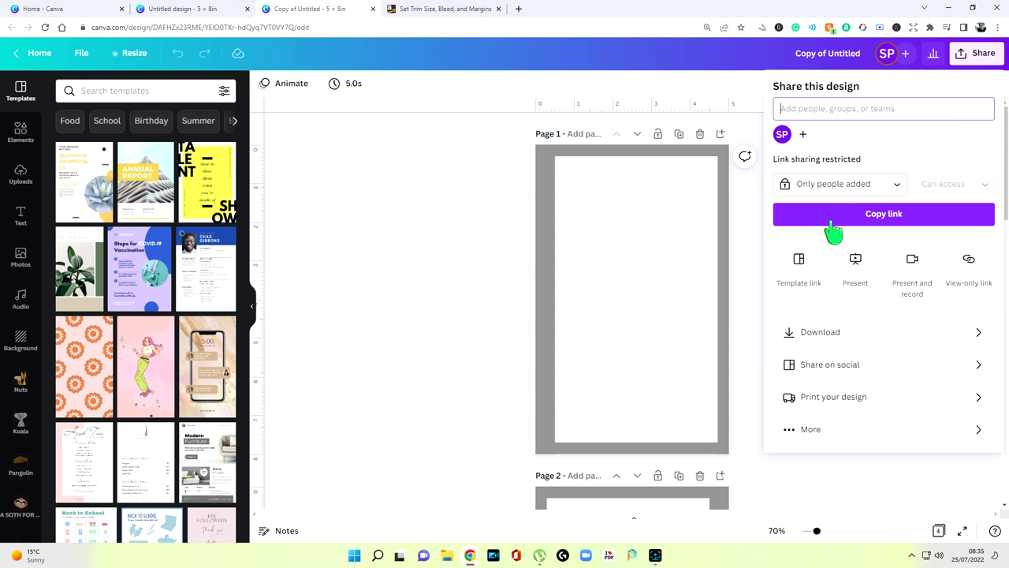
left_click(827, 337)
key("Escape")
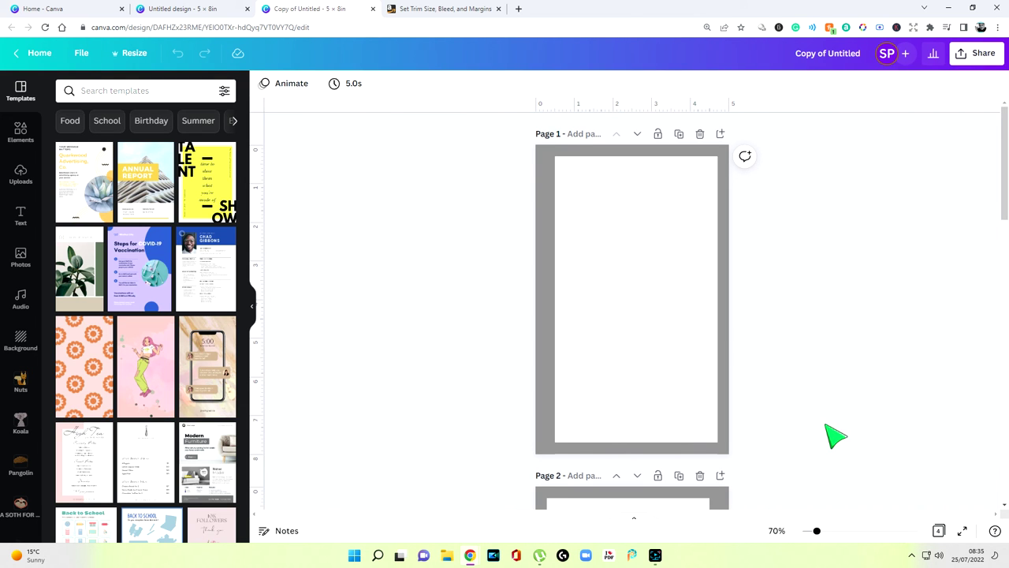